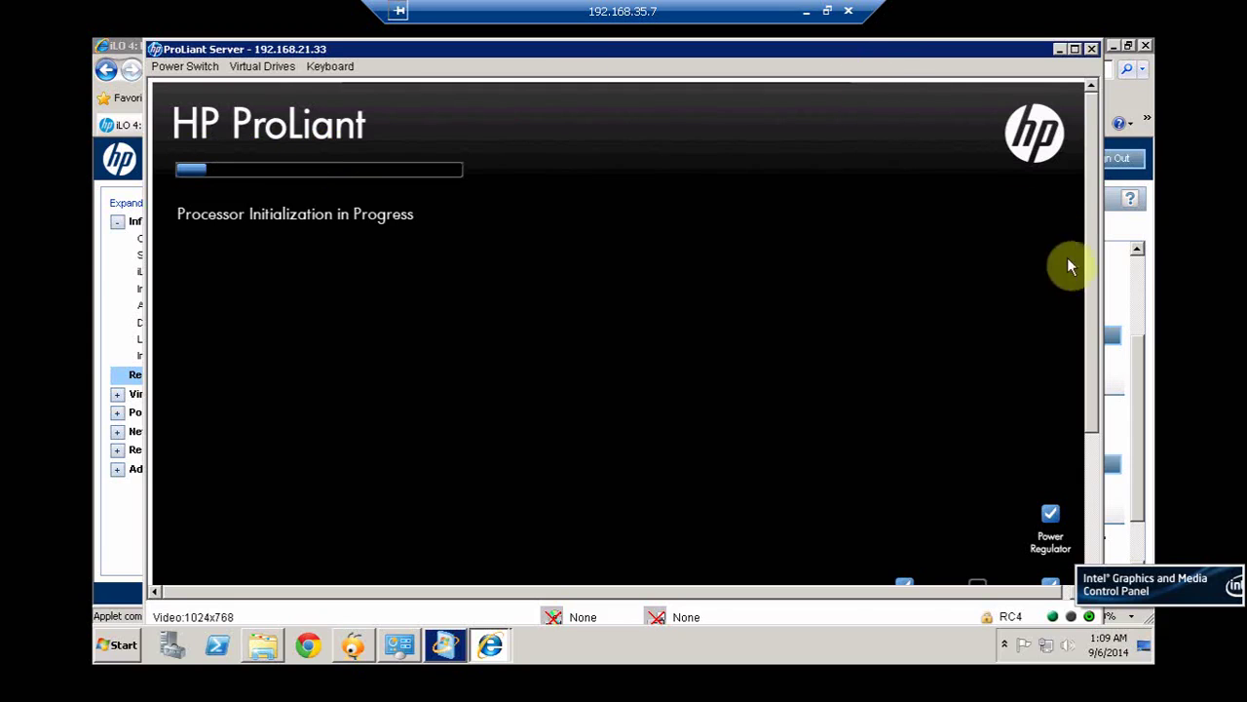
Boot the ProLiant server into Intelligent Provisioning when its startup options appear
left_click_drag(1094, 325, 1095, 241)
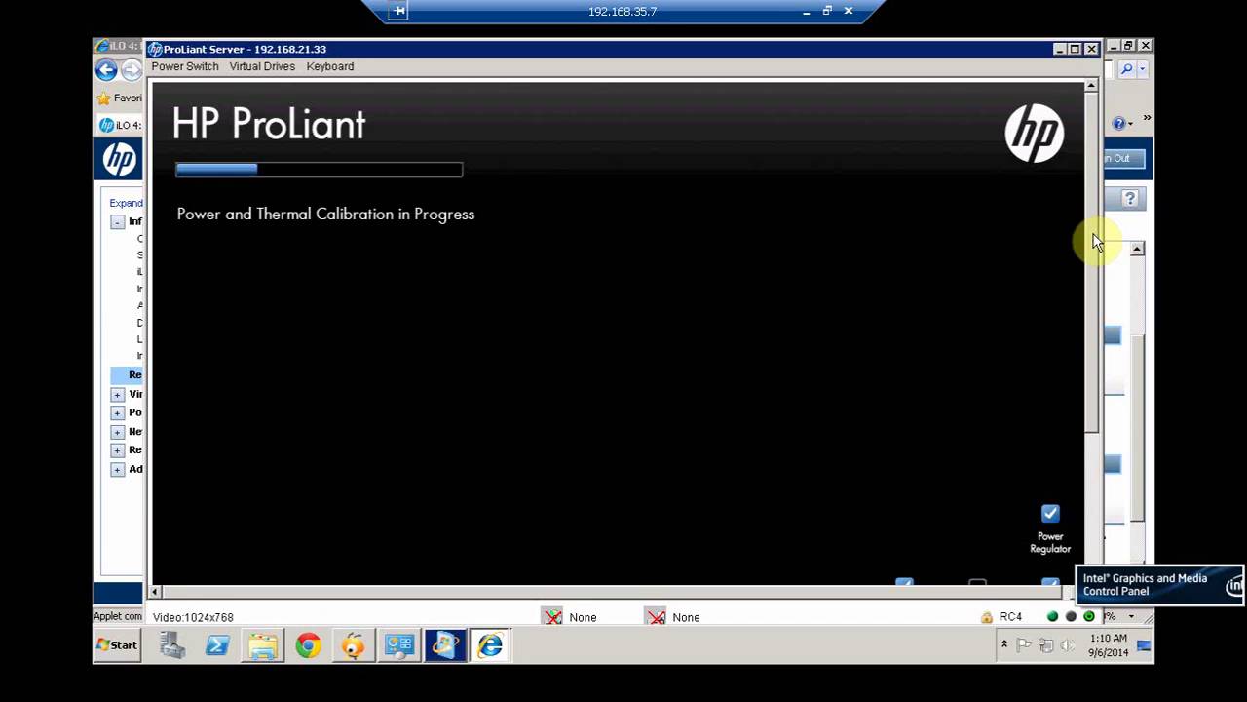
left_click_drag(1094, 288, 1075, 231)
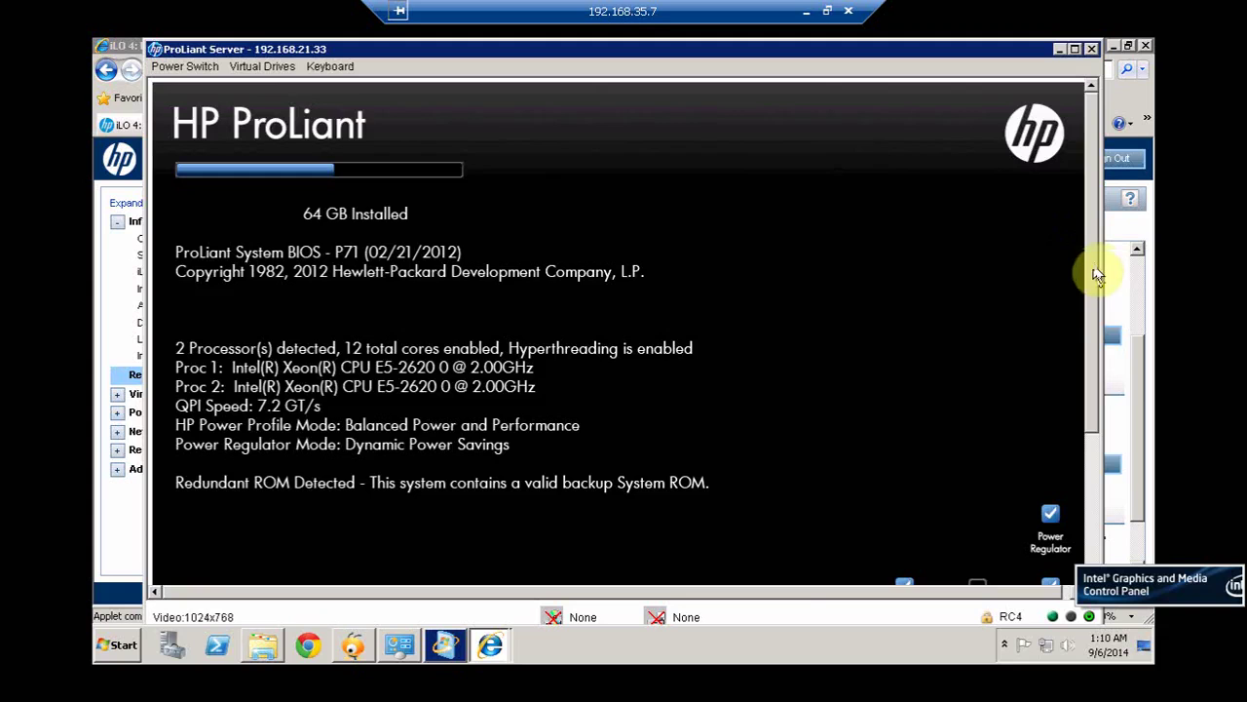
left_click_drag(1097, 289, 1099, 434)
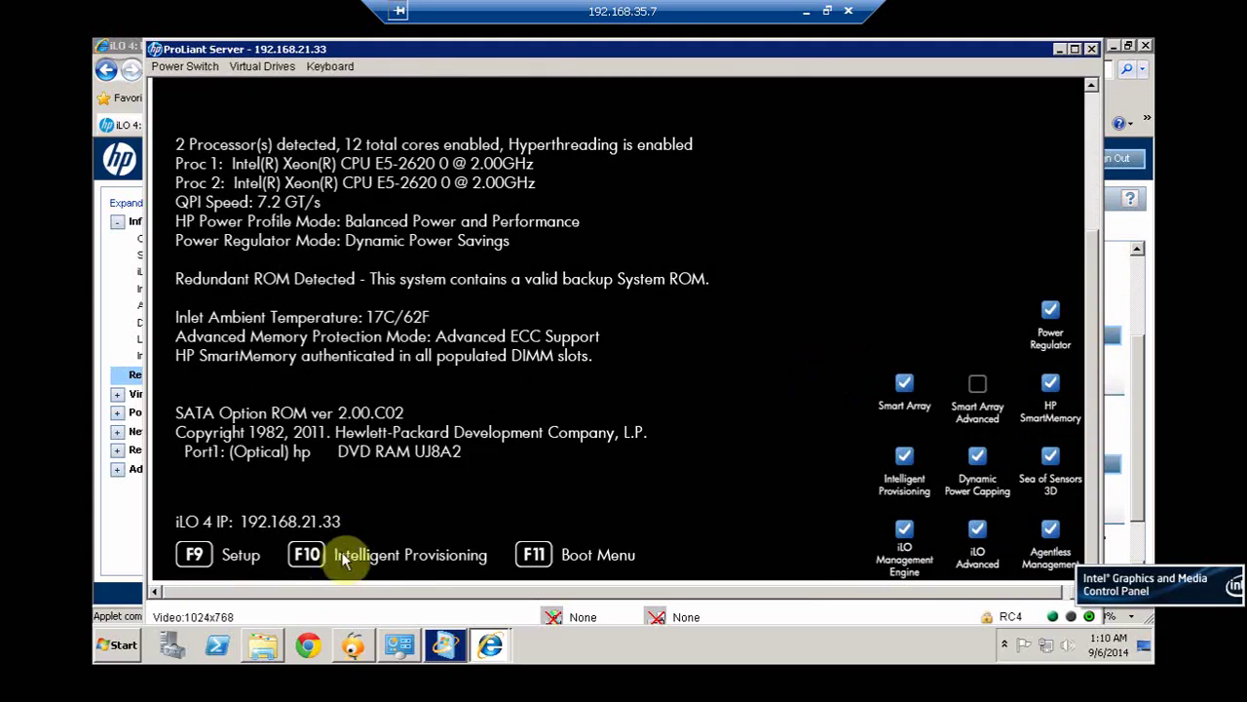
left_click(409, 540)
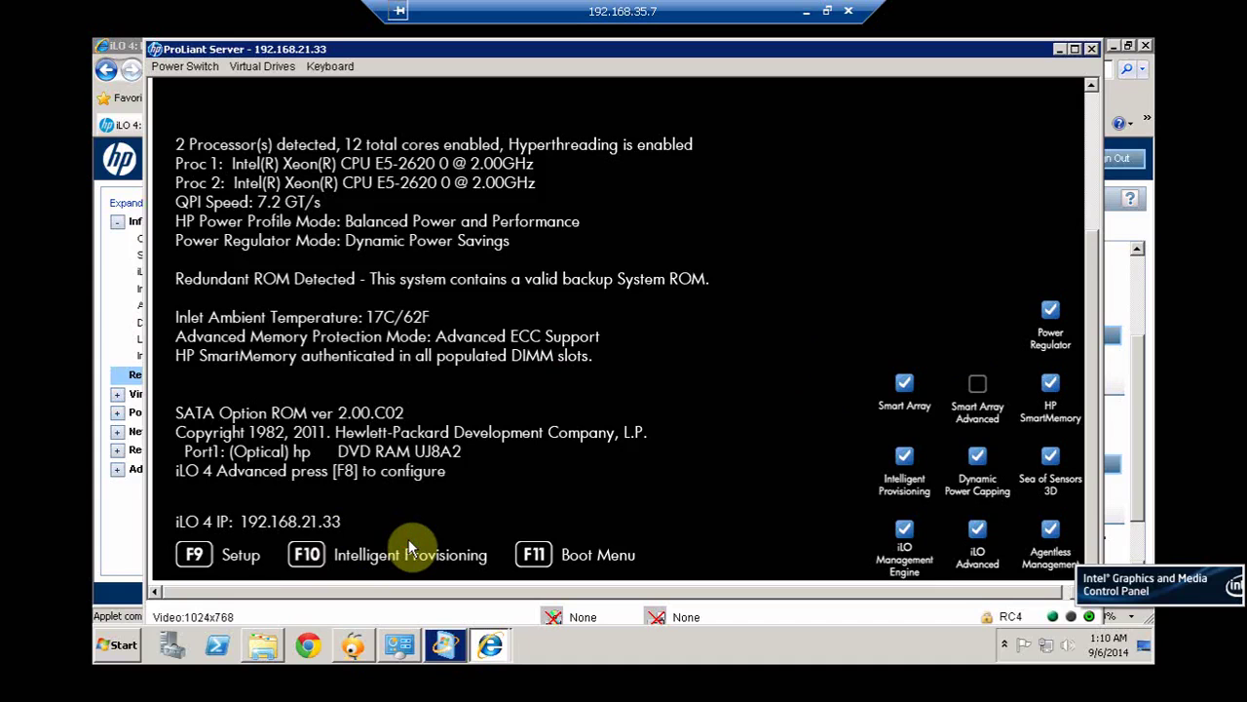
key("F10")
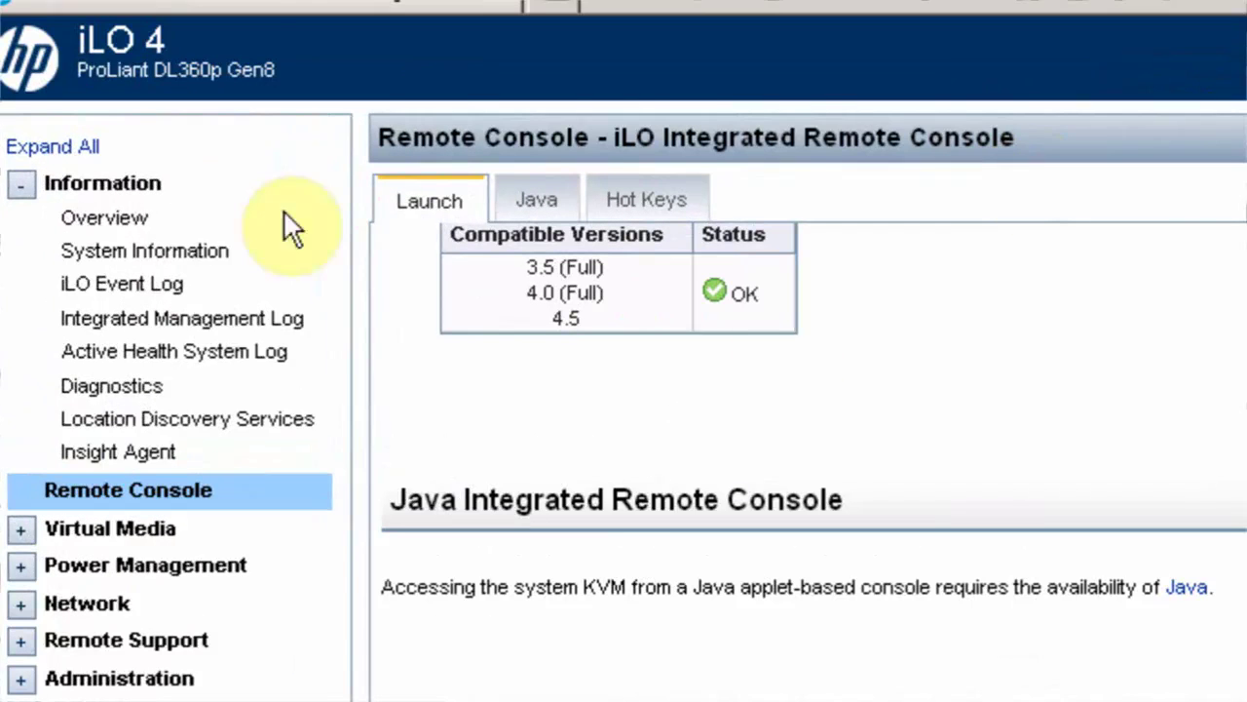
Review the iLO overview and the system information on health, fans, temperatures, power and processors
left_click(102, 185)
left_click(117, 188)
left_click(109, 230)
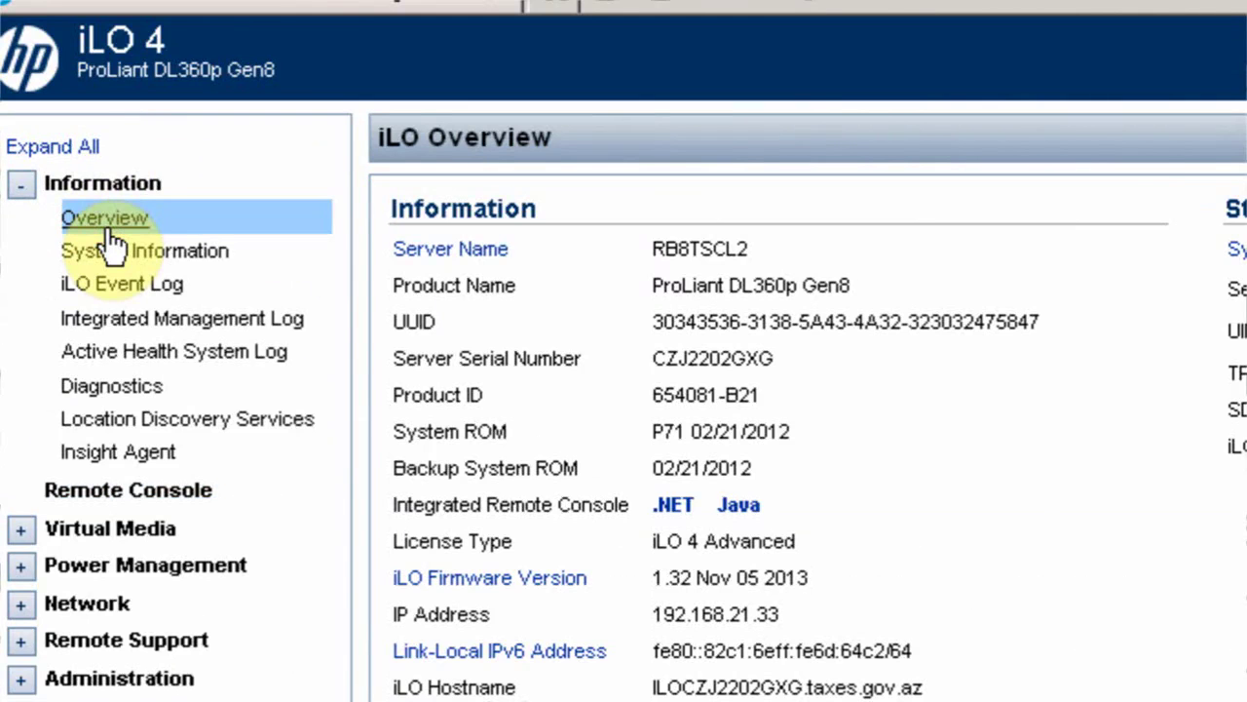
left_click(97, 250)
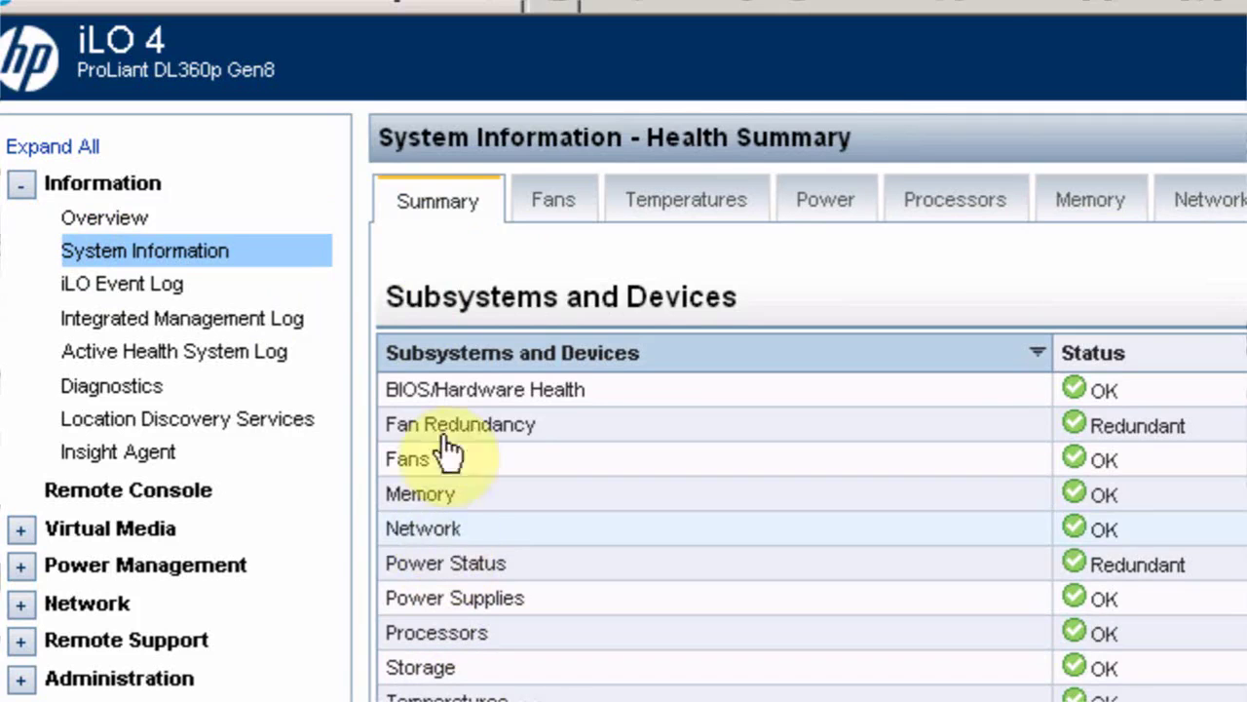
left_click(548, 201)
left_click(672, 201)
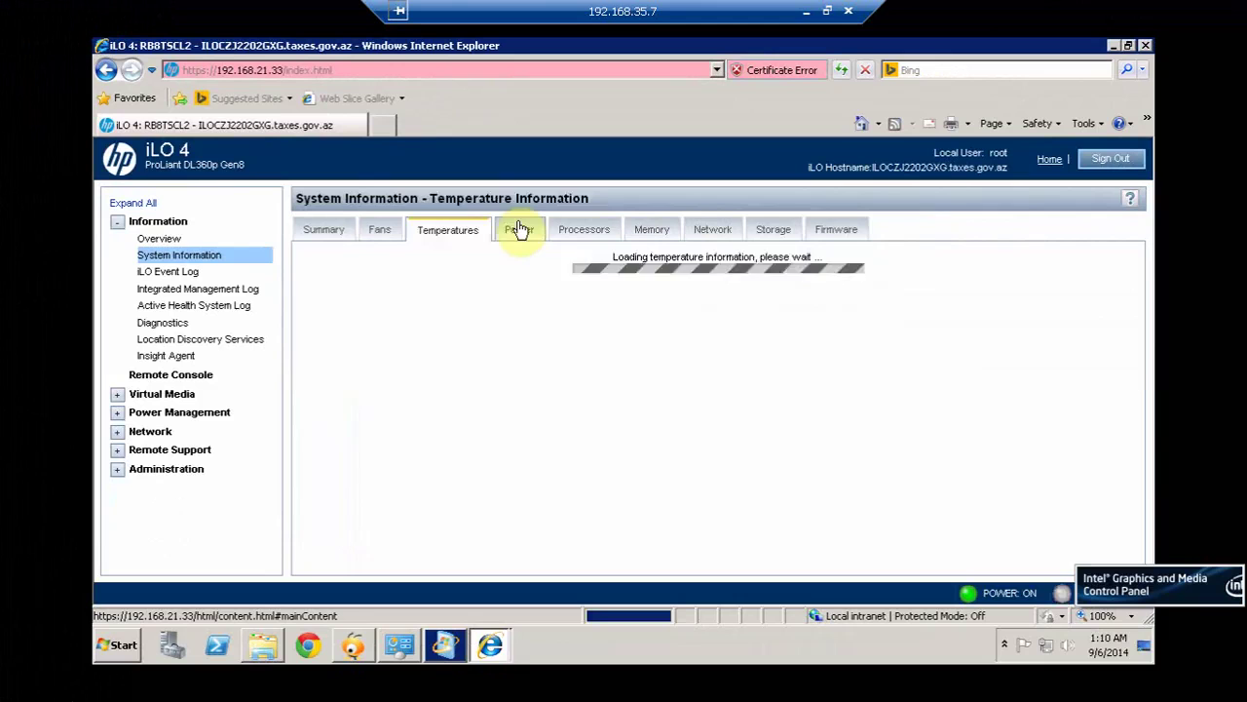
left_click(520, 229)
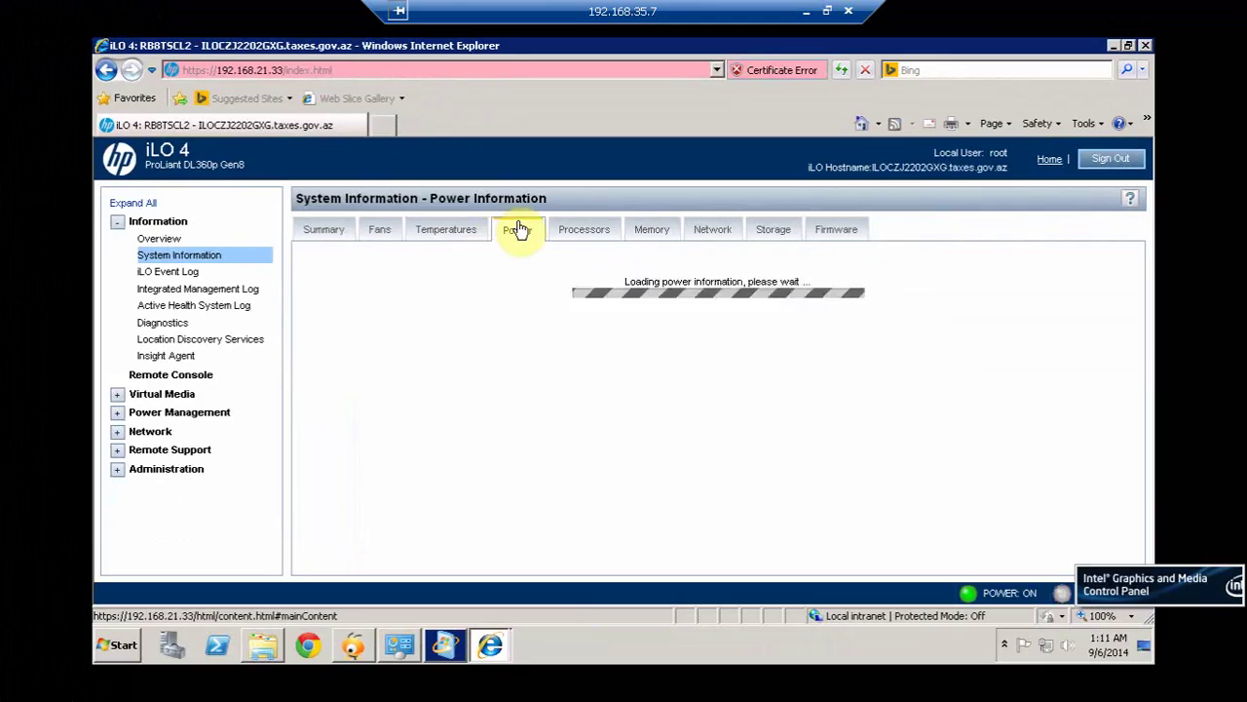
left_click(567, 237)
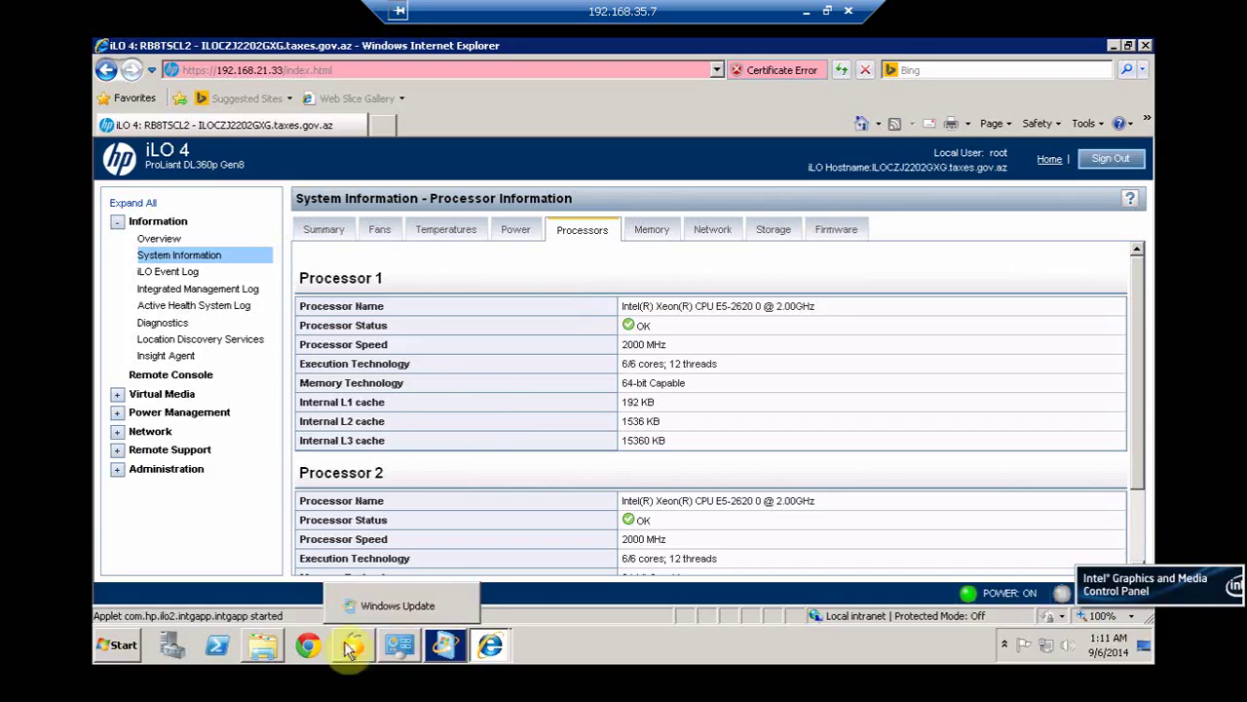
Minimize the iLO browser window and maximize the ProLiant Server remote console
mouse_move(387, 646)
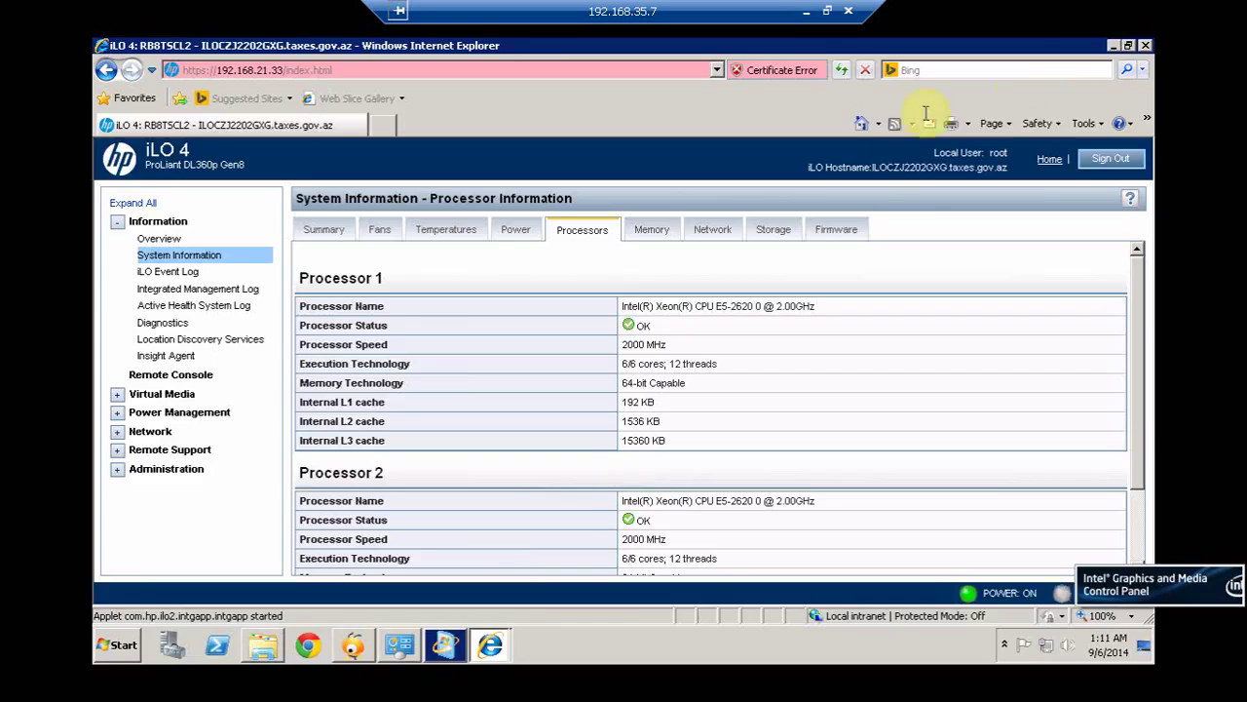
left_click(1113, 45)
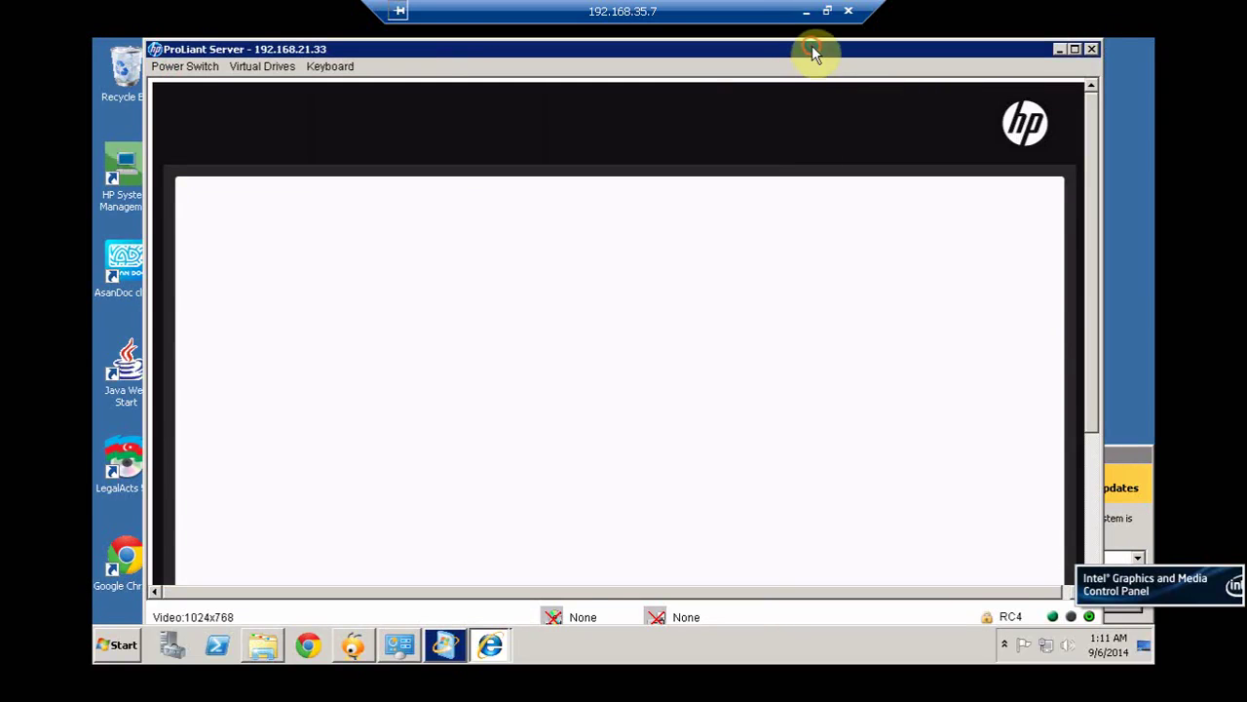
left_click(1076, 48)
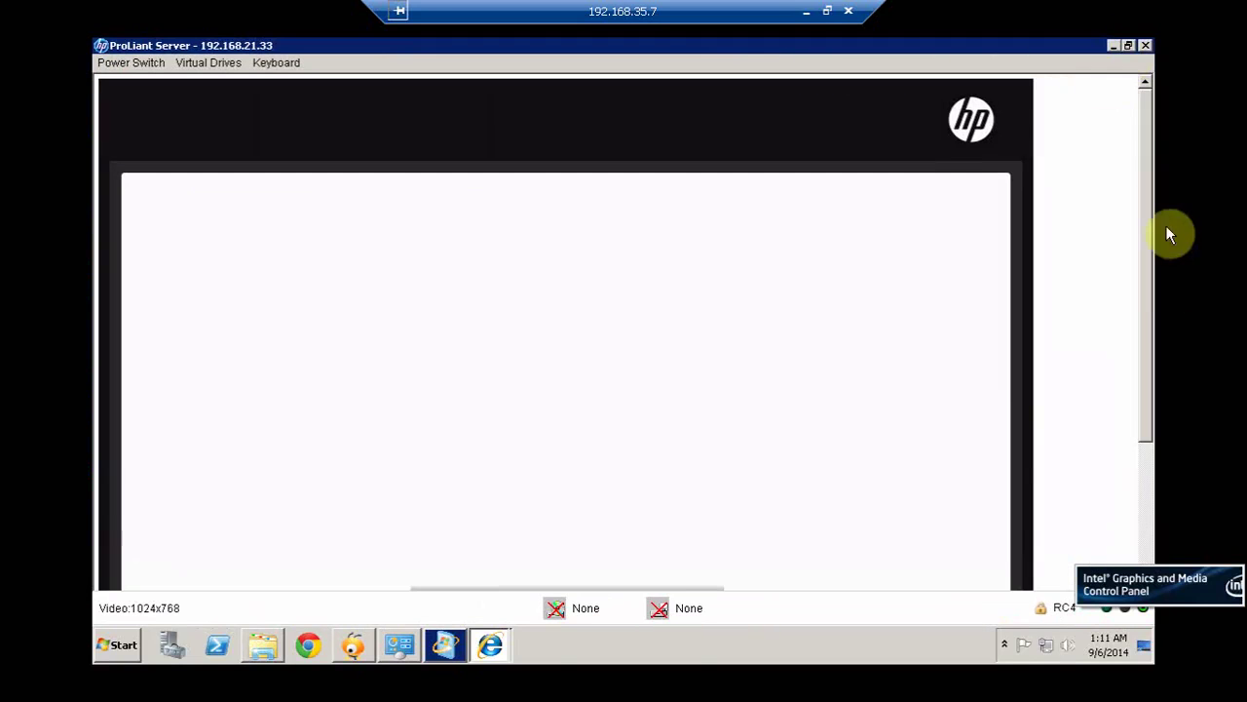
Open the iLO Configuration utility from the Perform Maintenance tools in Intelligent Provisioning
left_click_drag(1150, 341, 1140, 475)
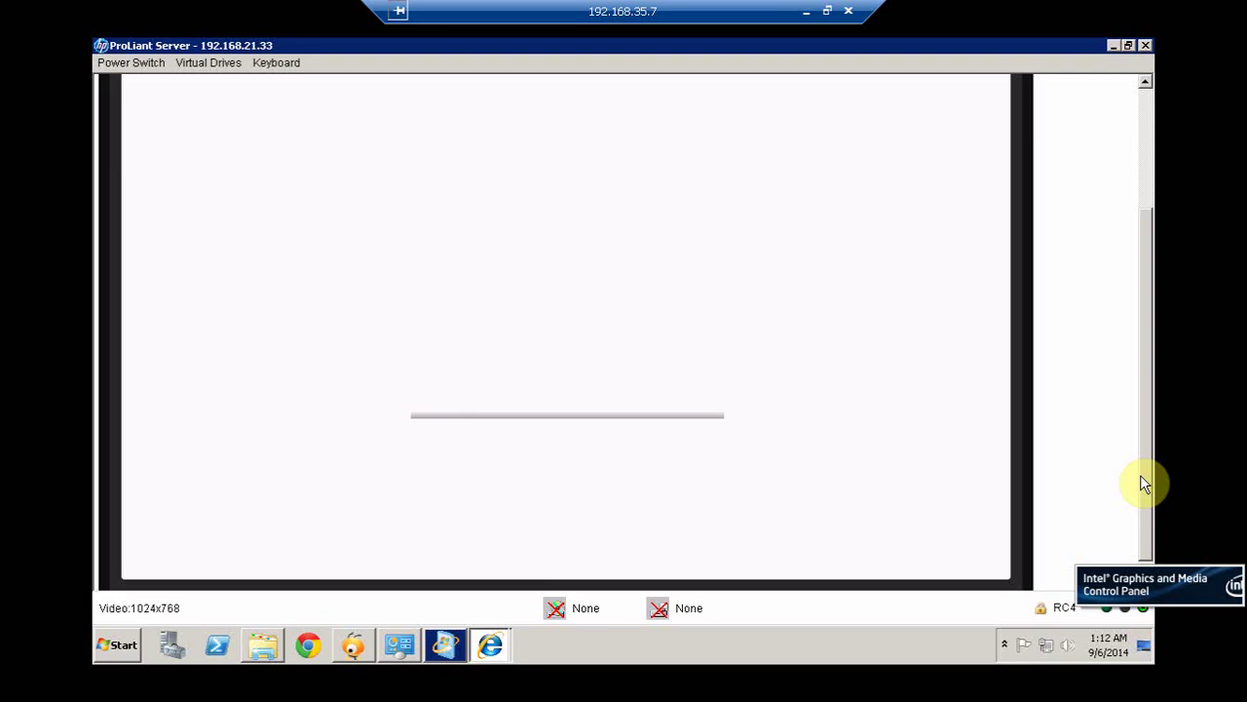
left_click_drag(1146, 485, 1139, 321)
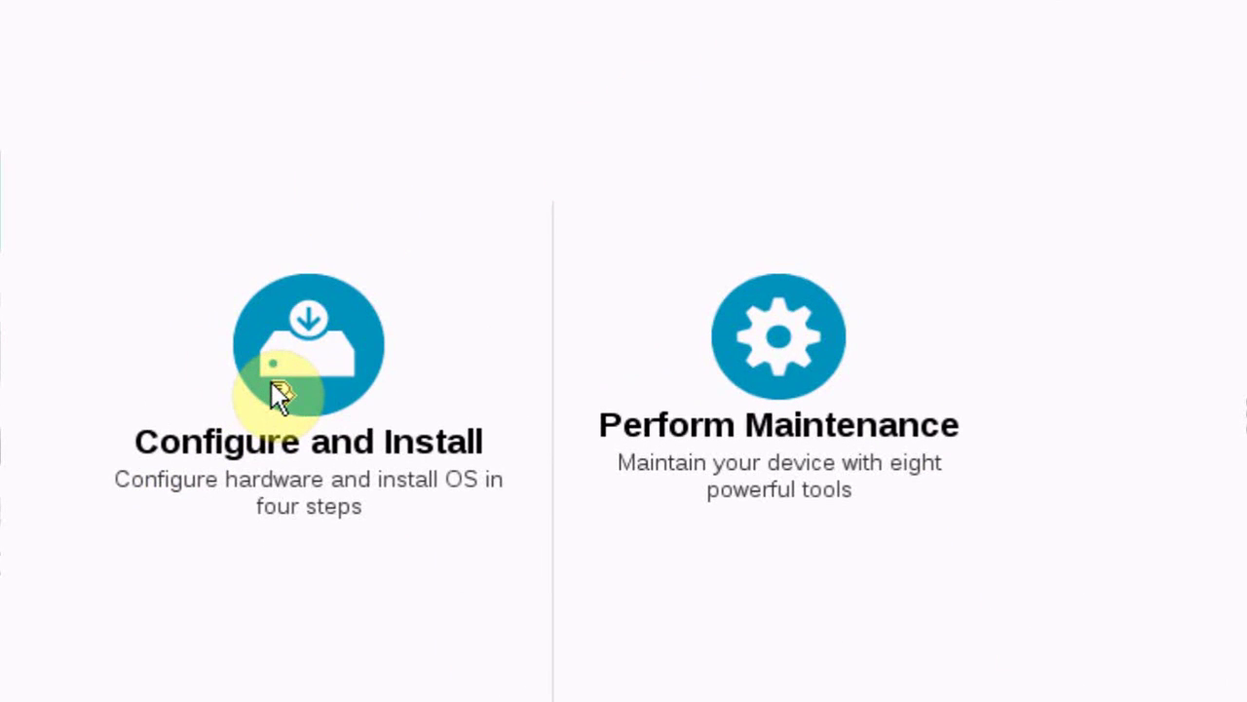
left_click(775, 380)
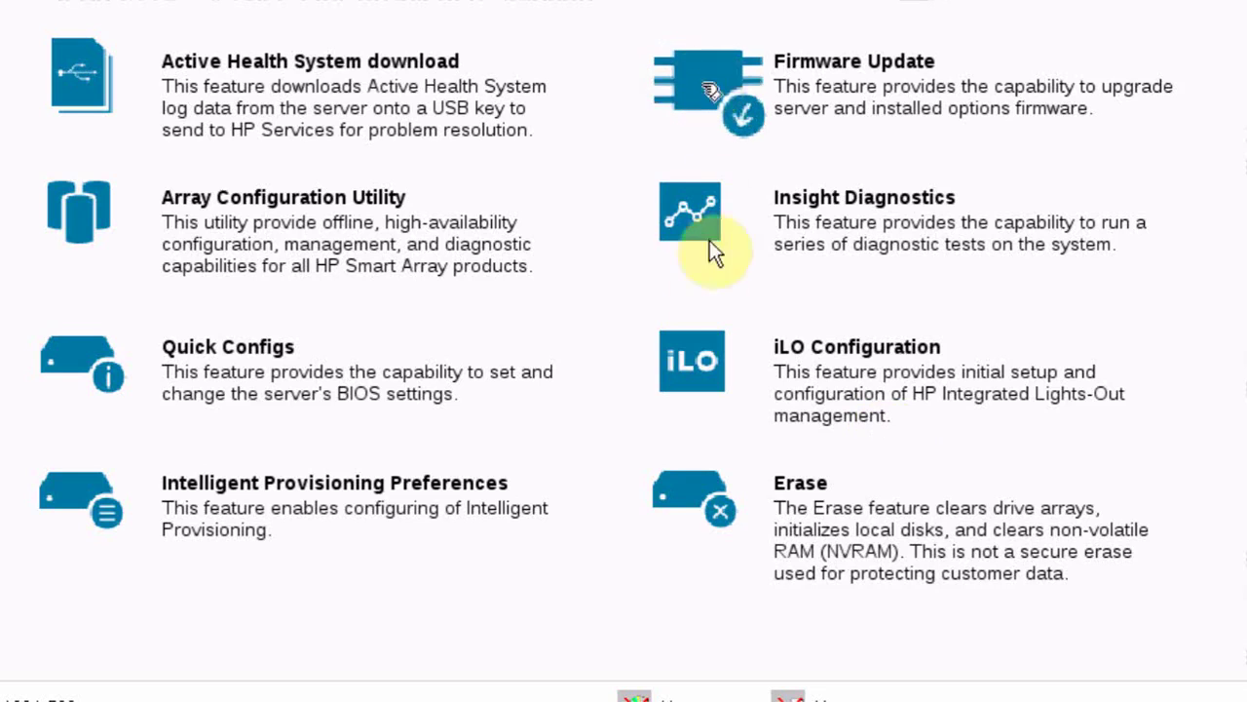
left_click(700, 376)
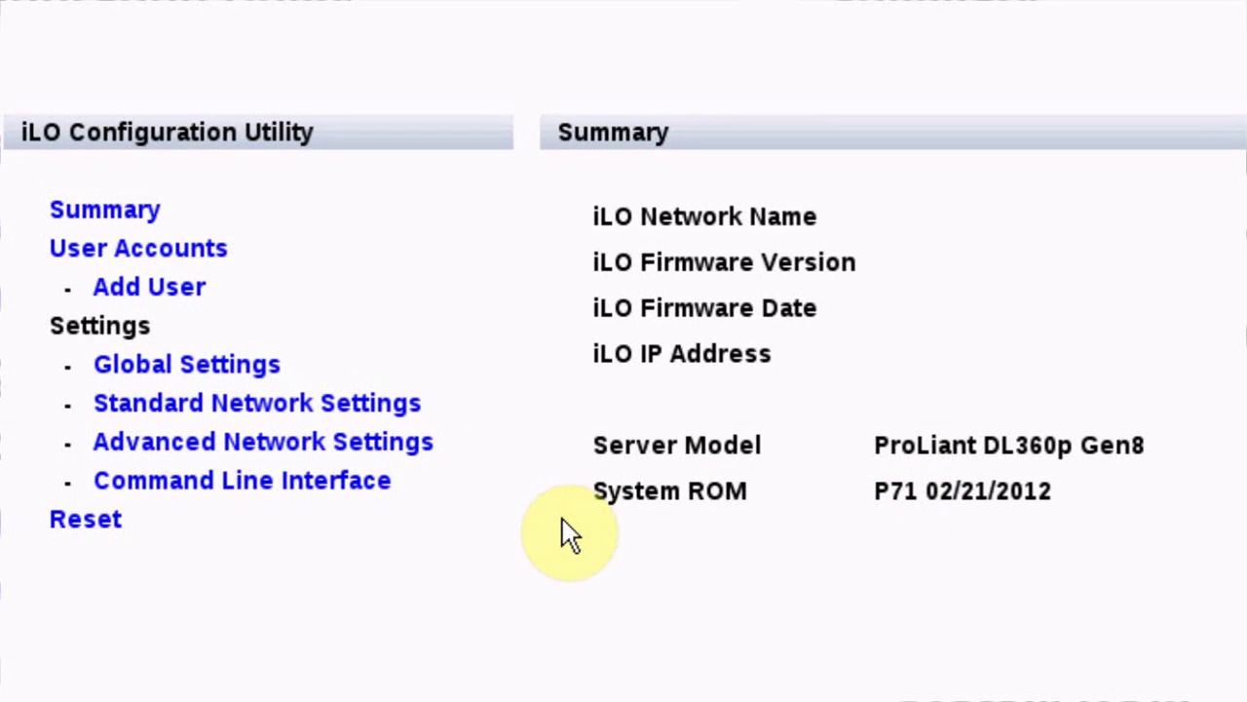
Try filling in the Add User form of the iLO Configuration Utility with the user name fdfda
left_click(151, 290)
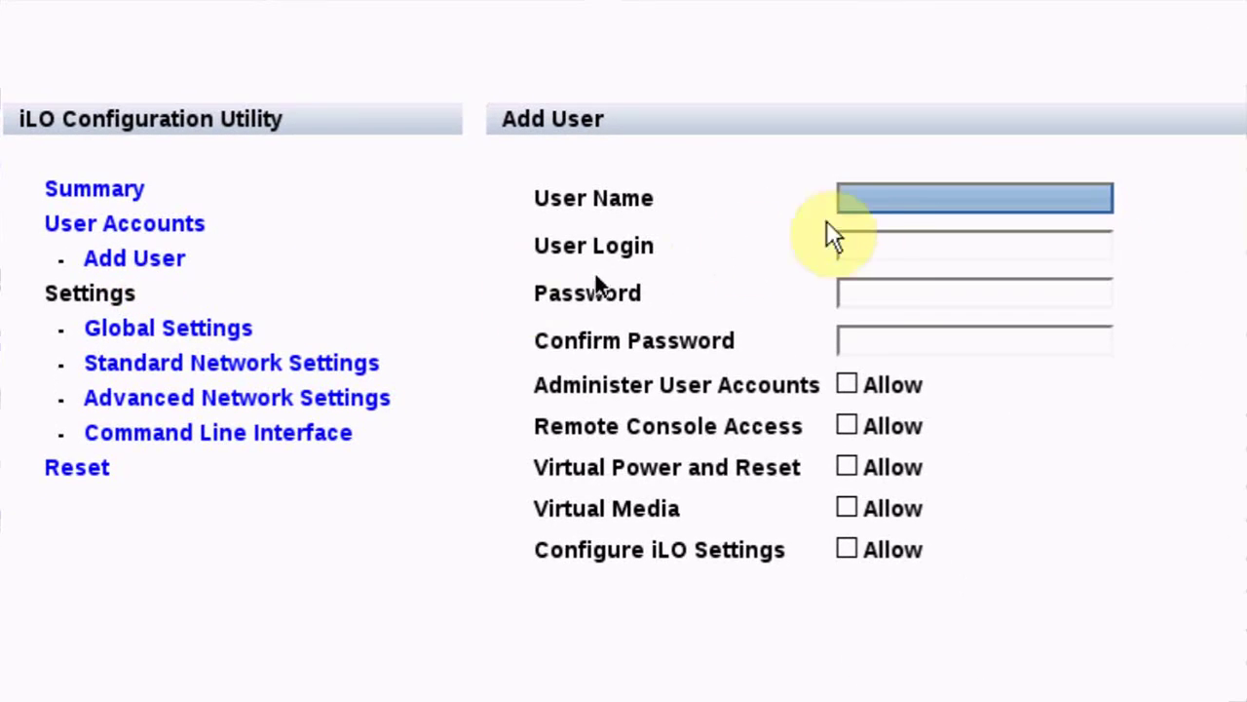
left_click(885, 201)
type("fdfda")
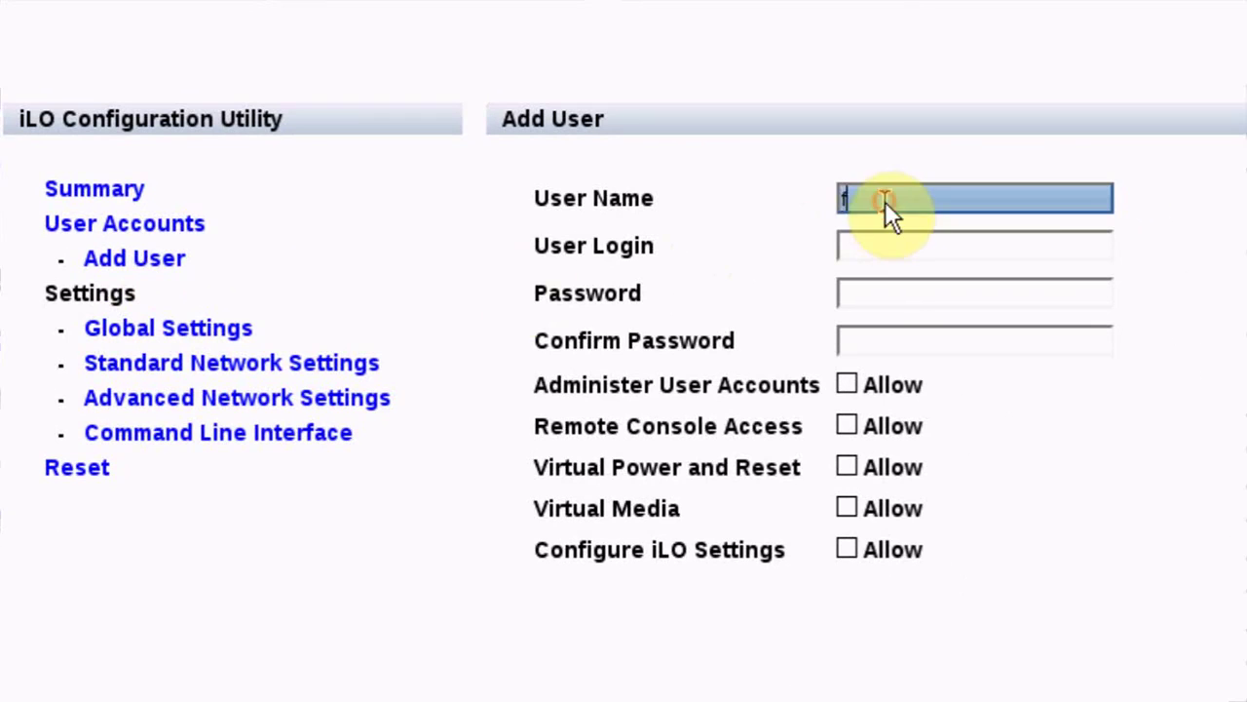
left_click(879, 259)
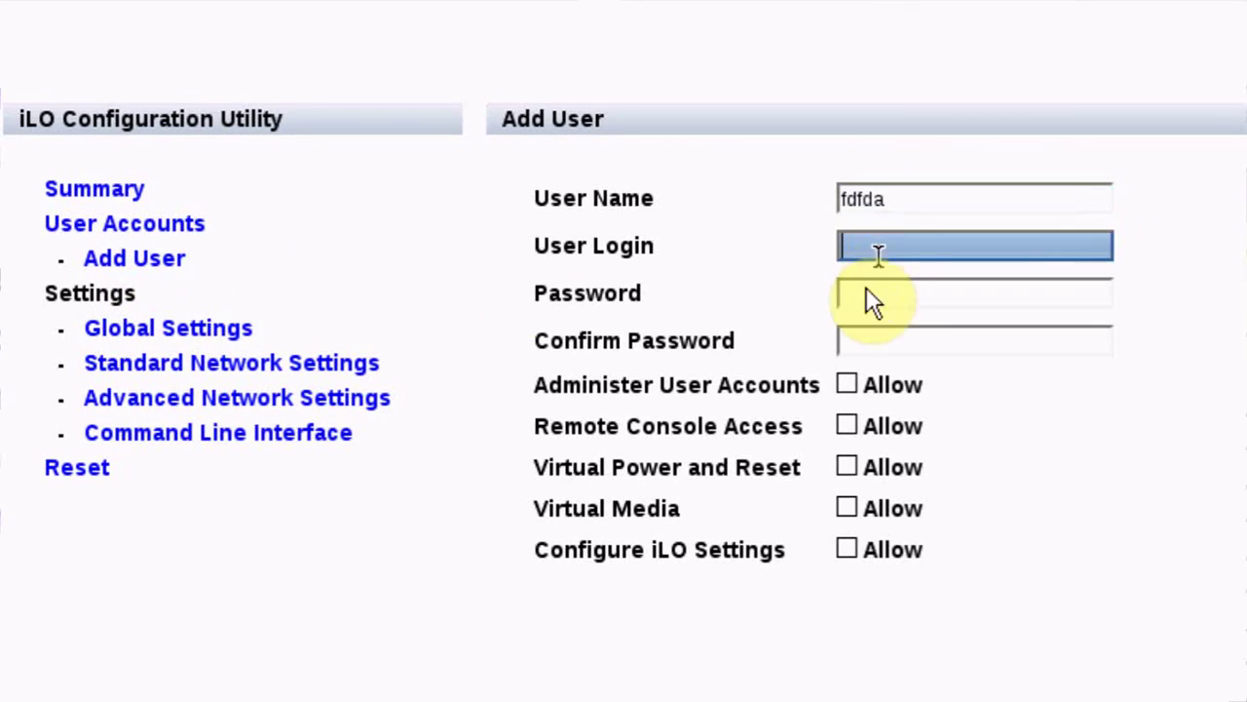
left_click(867, 292)
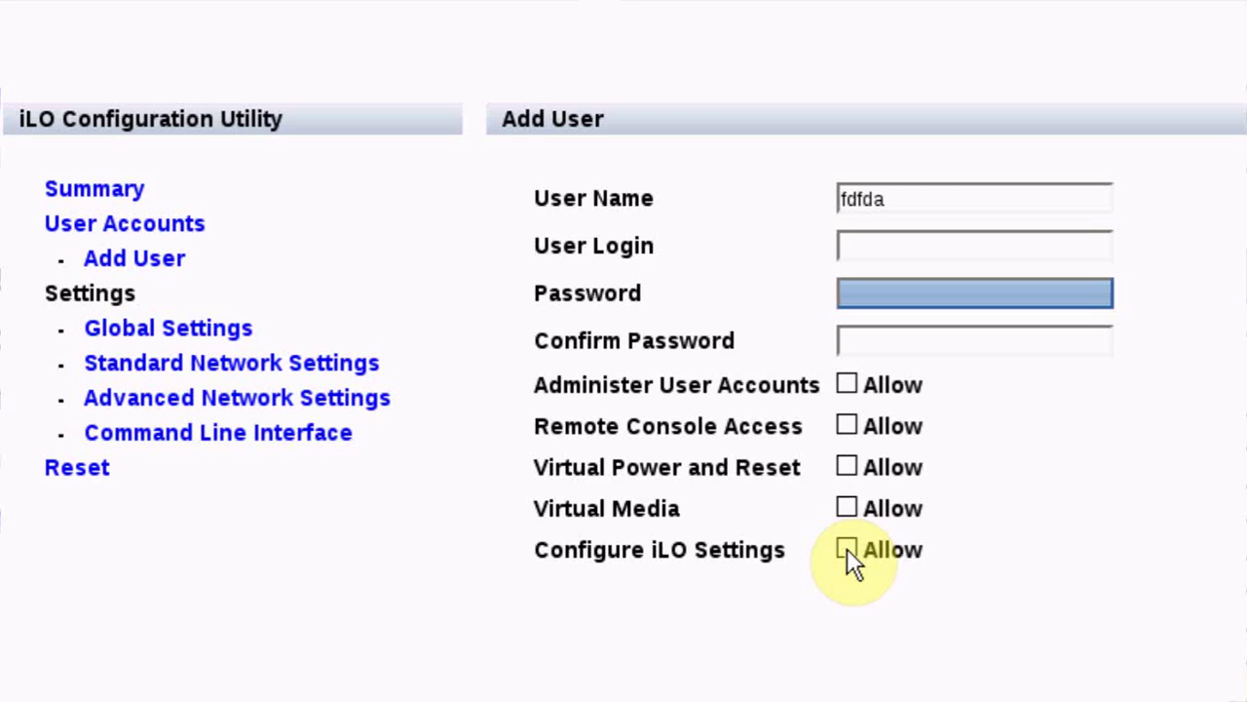
Open the iLO Standard Network Settings page and bring the 192.168.35.7 remote session back on screen
left_click(157, 373)
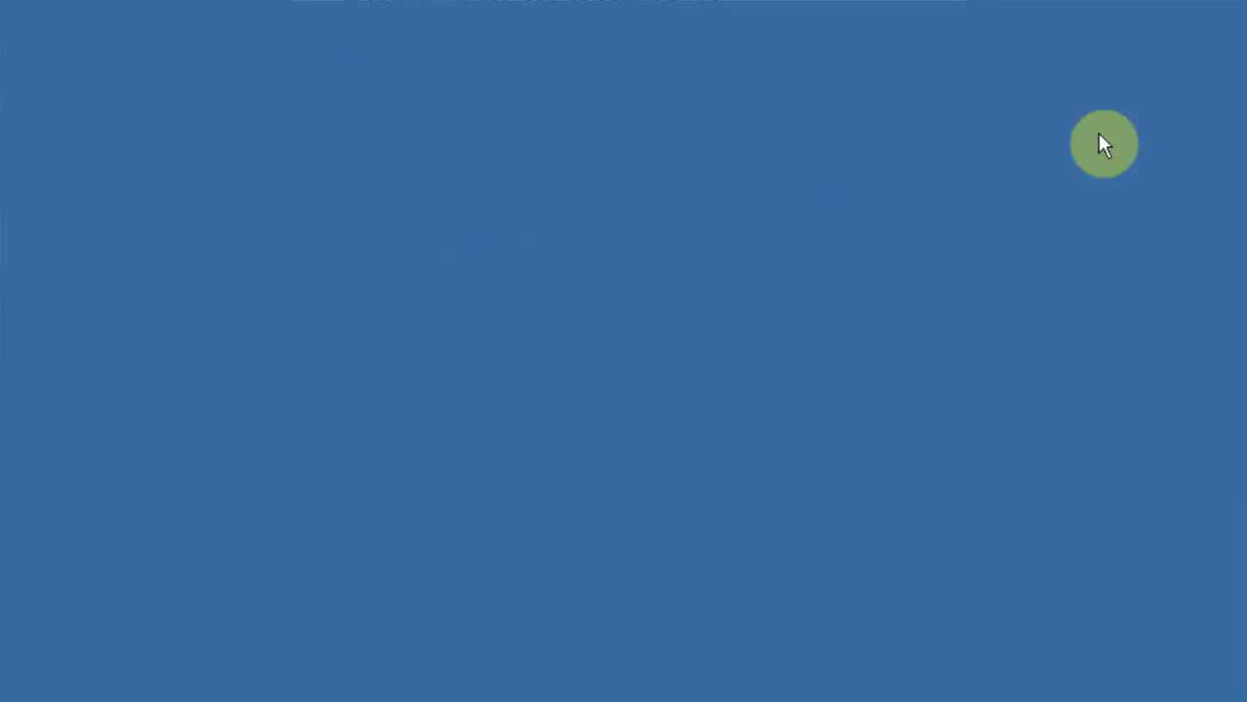
left_click(215, 681)
left_click(234, 618)
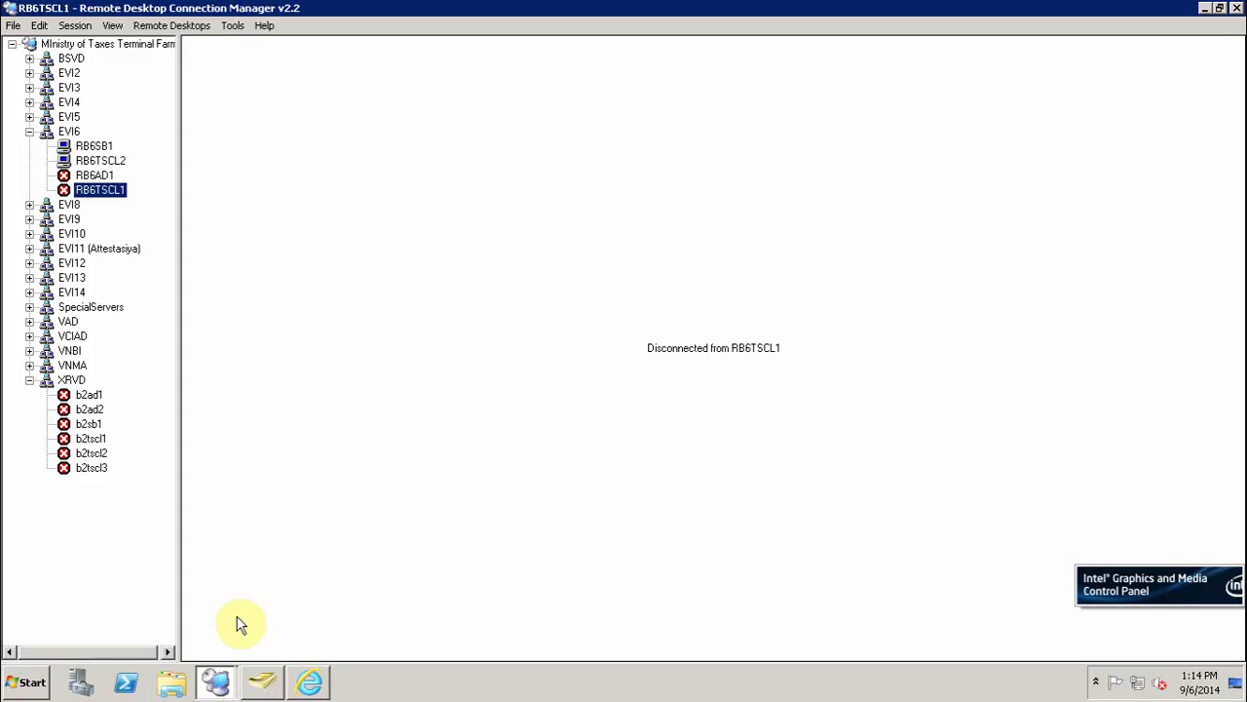
left_click(215, 682)
left_click(210, 647)
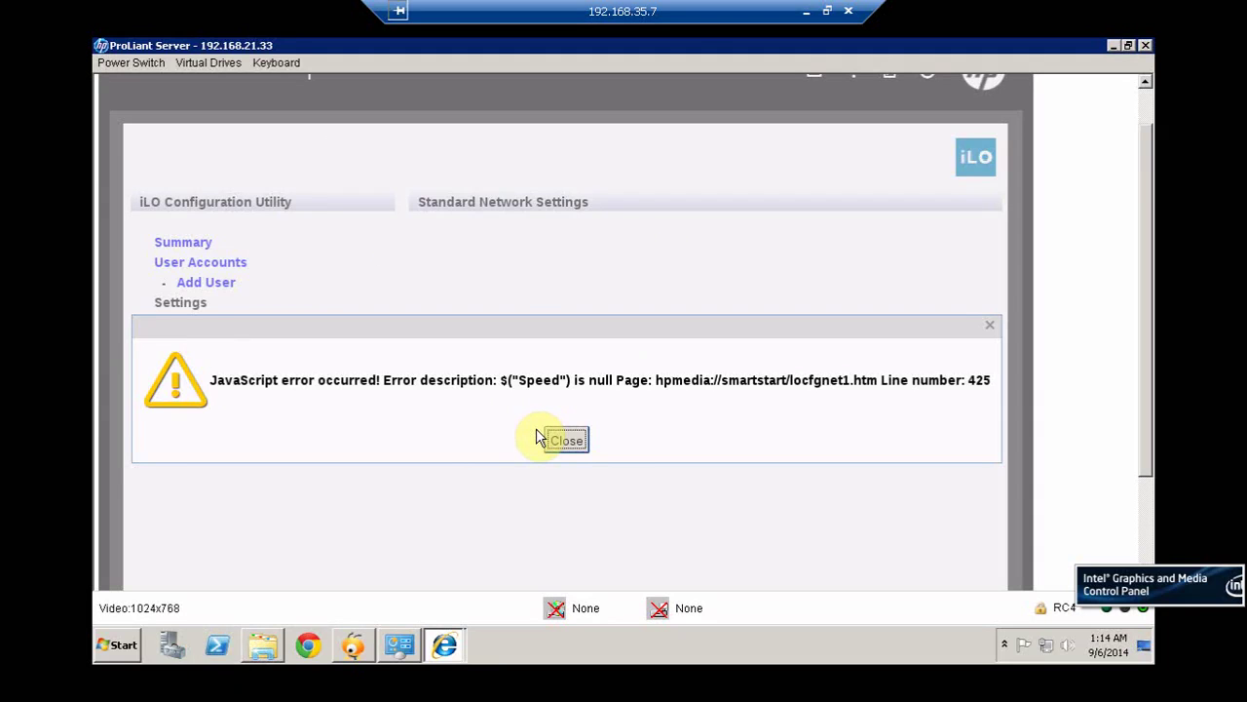
Dismiss the JavaScript error and restart the server from the remote console
left_click(568, 440)
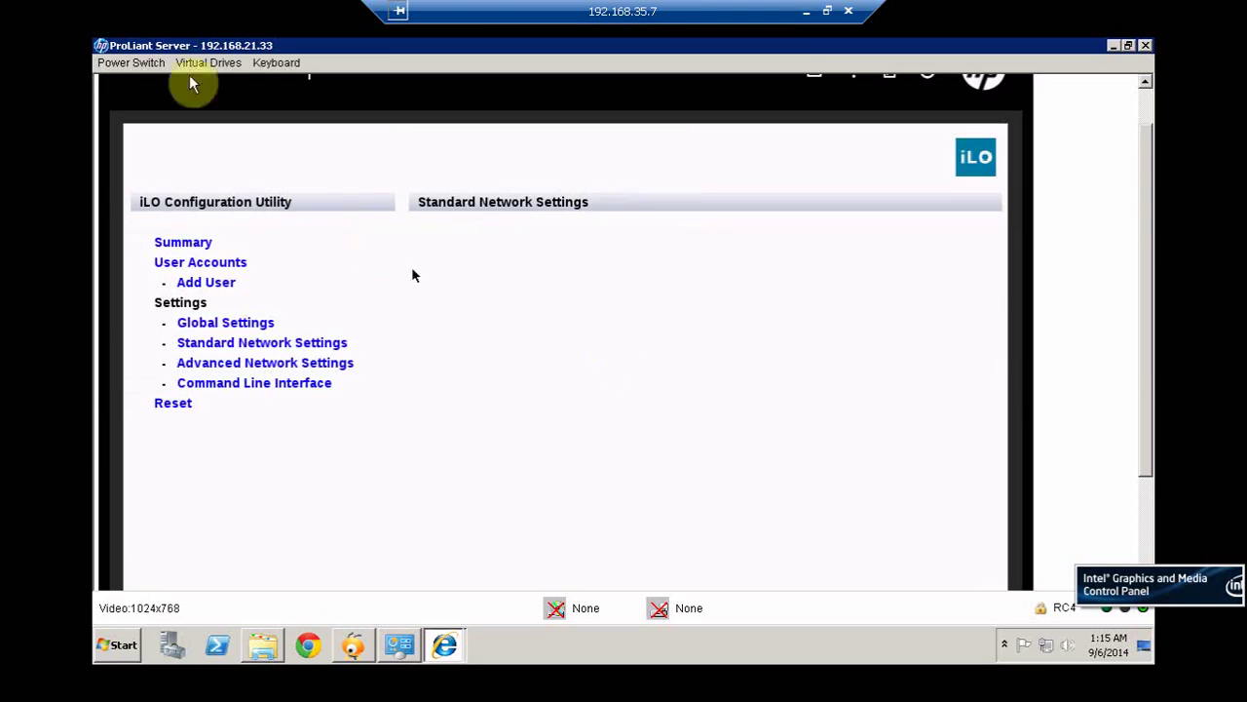
left_click(109, 63)
left_click(136, 142)
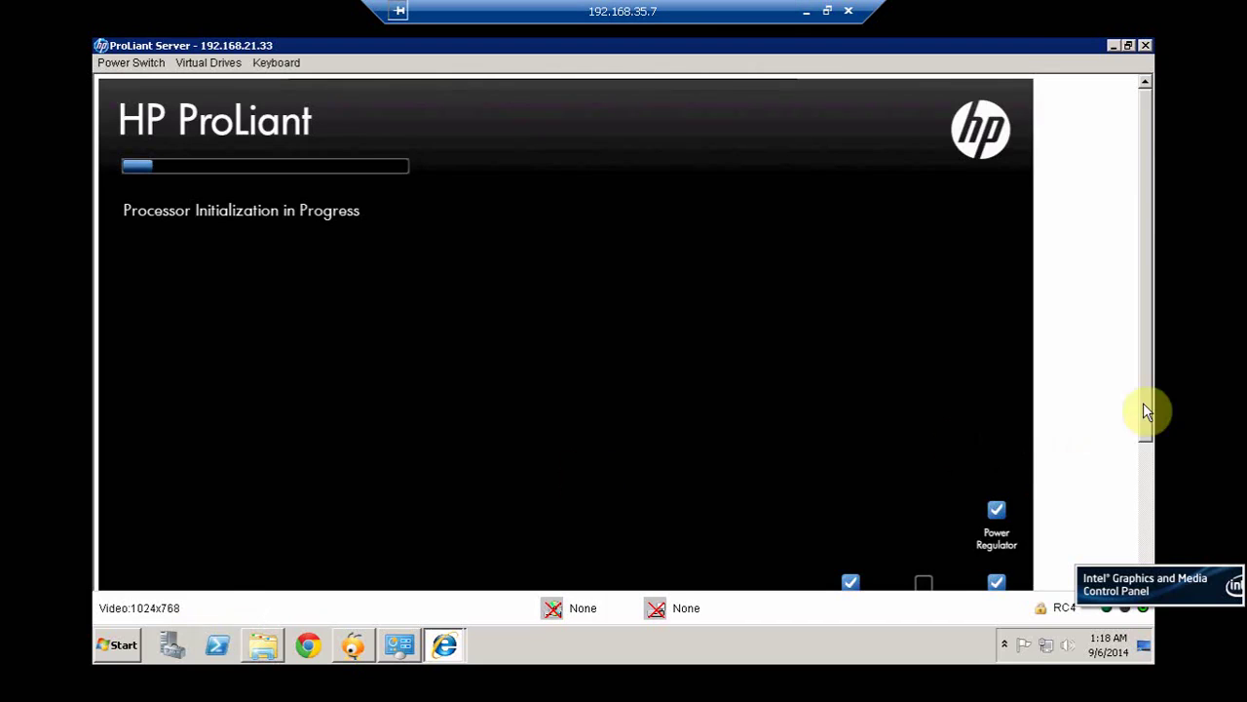
Follow the server's startup and enter the iLO 4 Advanced configuration when its prompt appears
scroll(1143, 415, "down", 5)
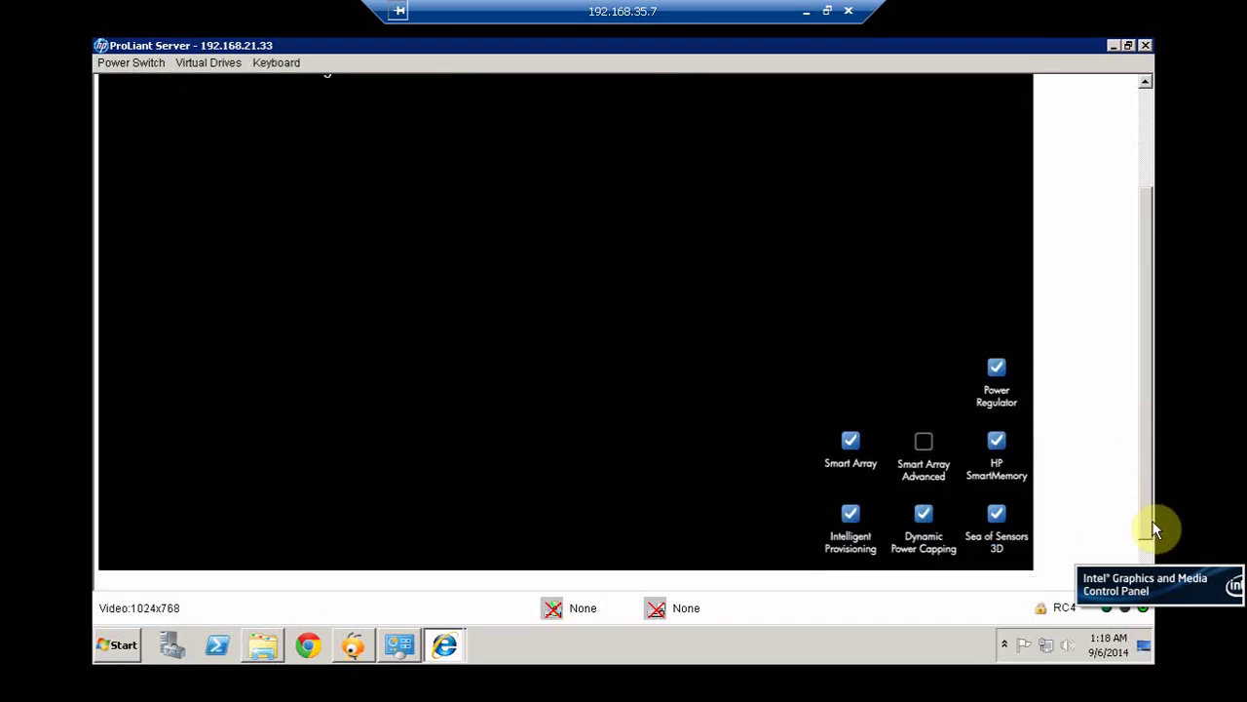
left_click_drag(1143, 466, 1145, 265)
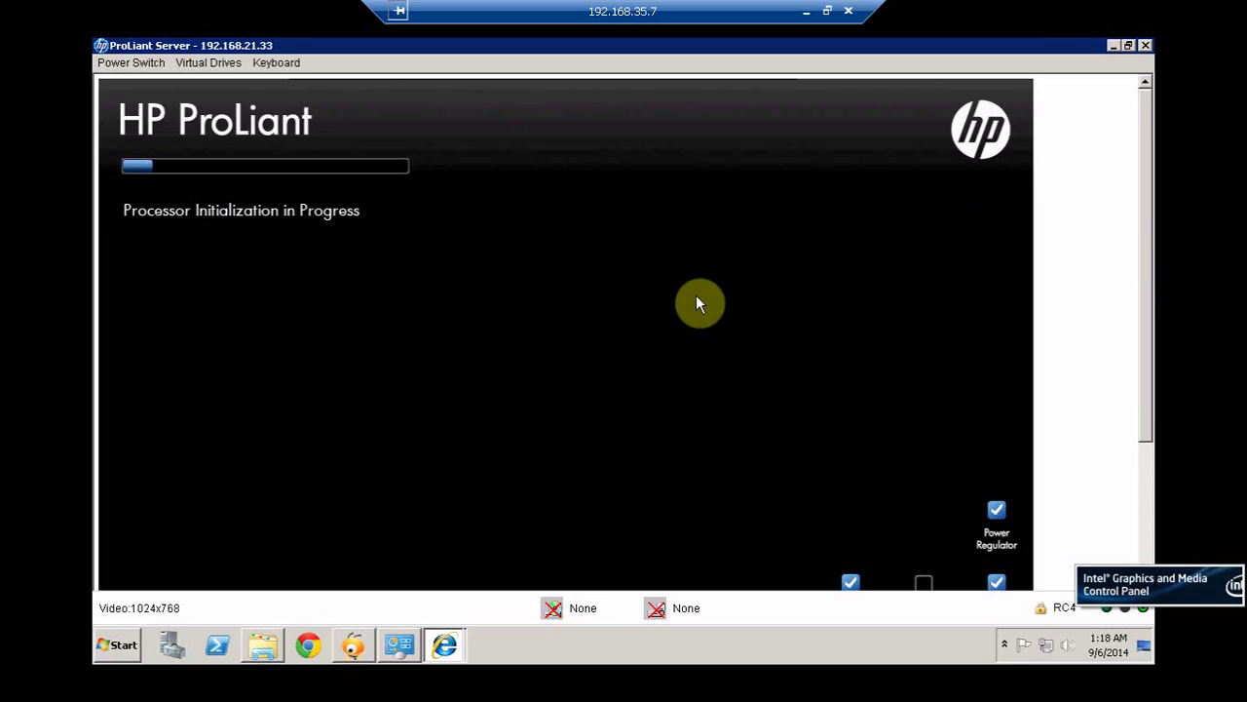
left_click_drag(1141, 399, 1143, 560)
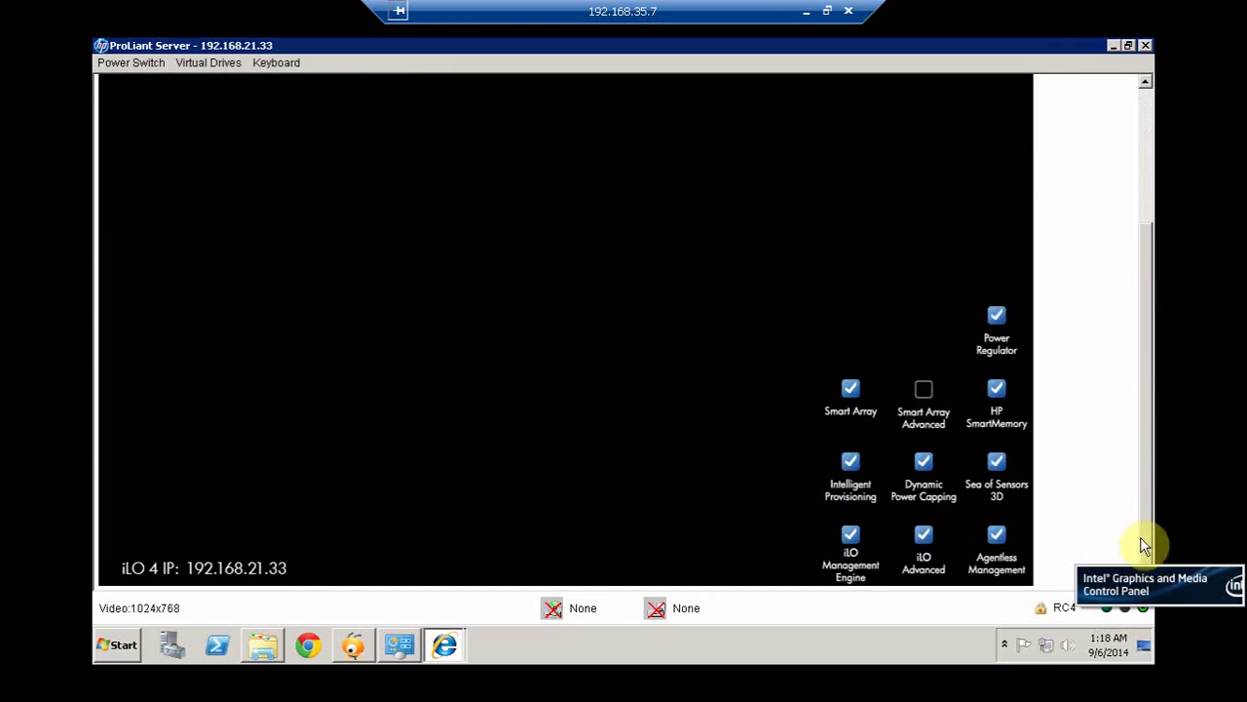
left_click_drag(1145, 457, 1128, 208)
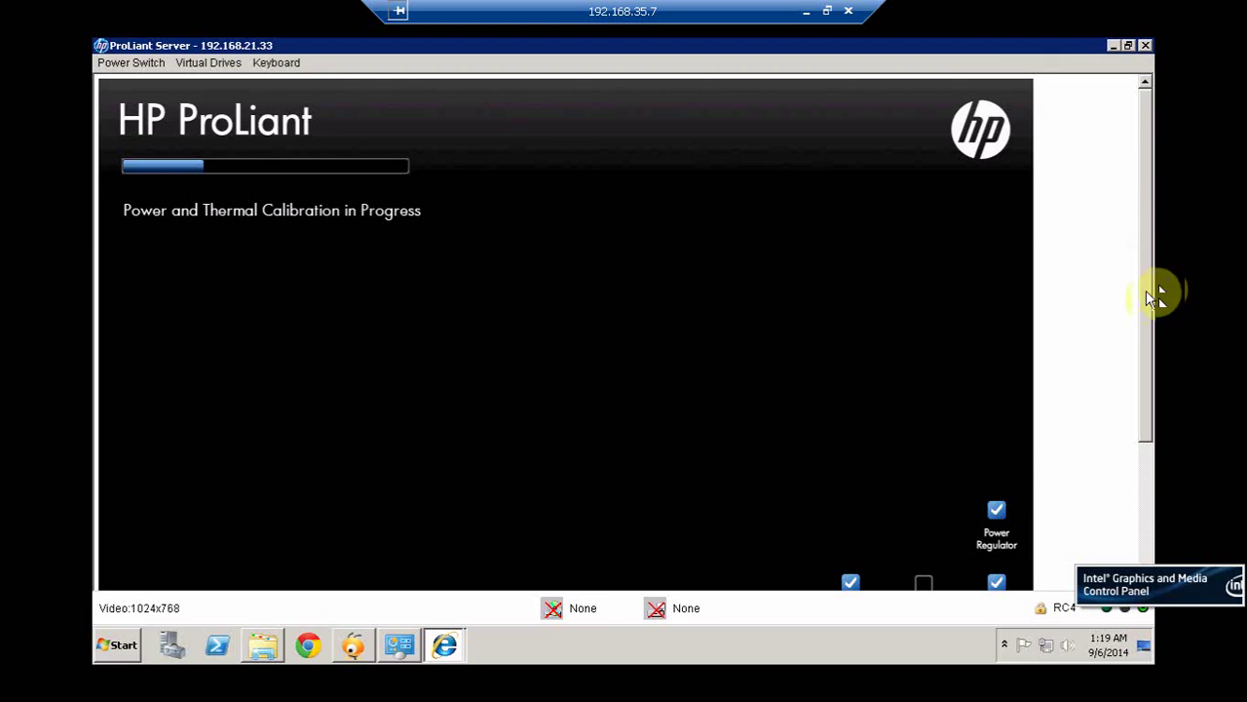
left_click_drag(1147, 291, 1149, 216)
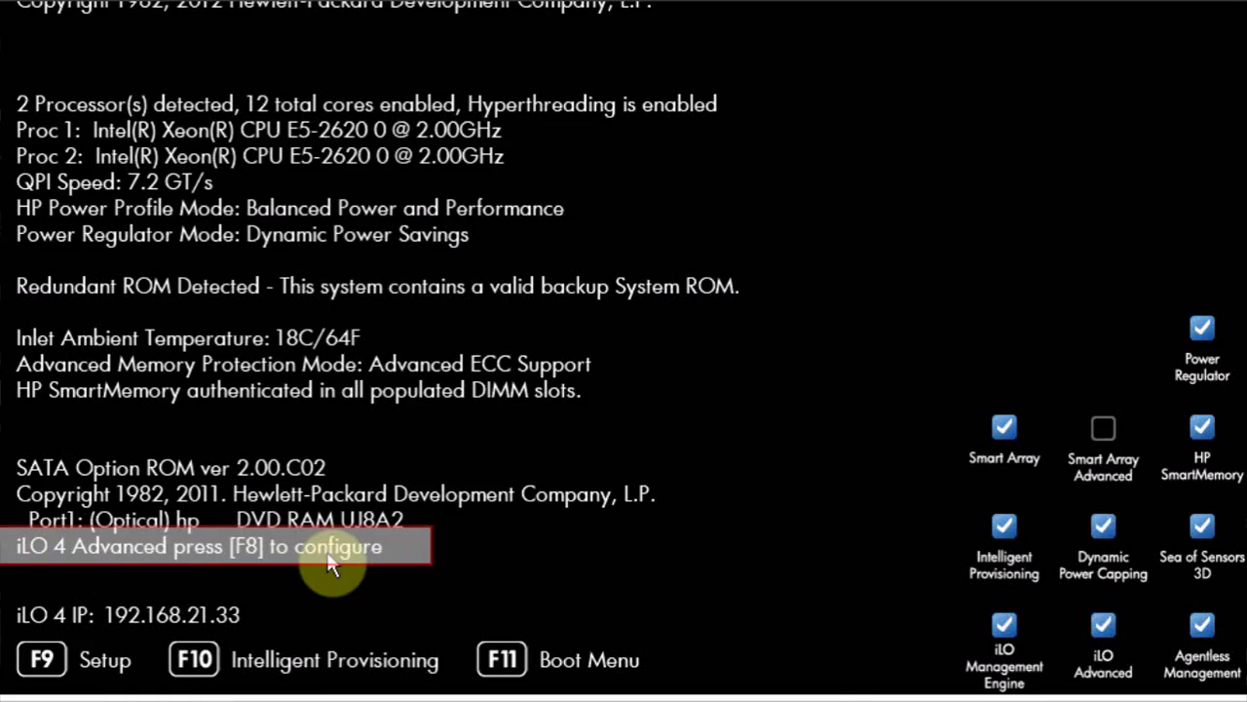
key("F8")
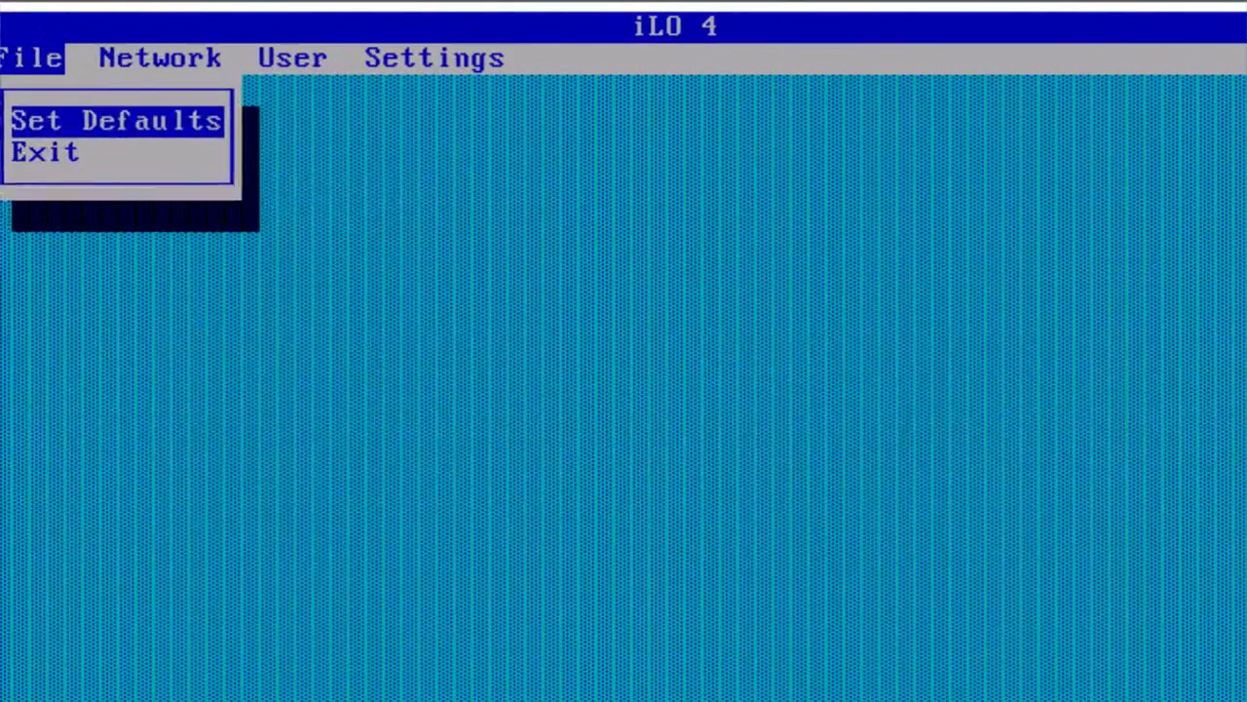
Open the Edit User list in the iLO 4 configuration utility
key("Left")
key("Right")
key("Right")
key("Right")
key("Right")
key("Right")
key("Right")
key("Right")
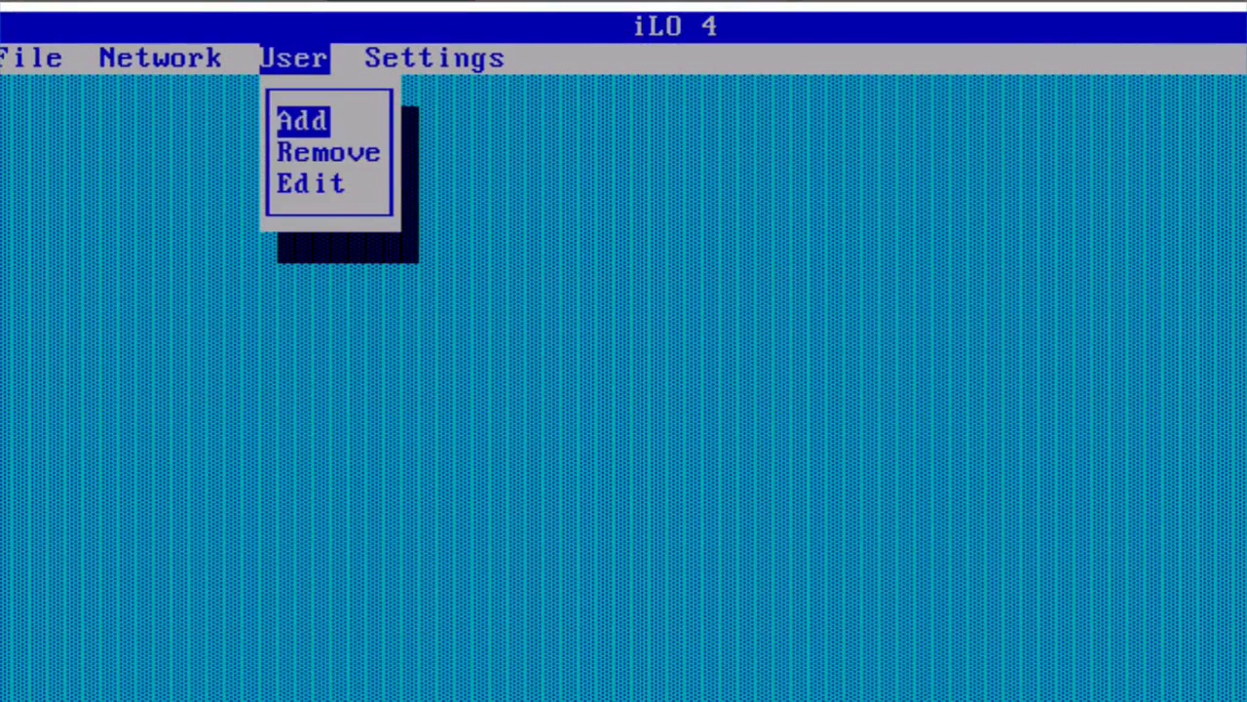
key("Down")
key("Down")
key("Return")
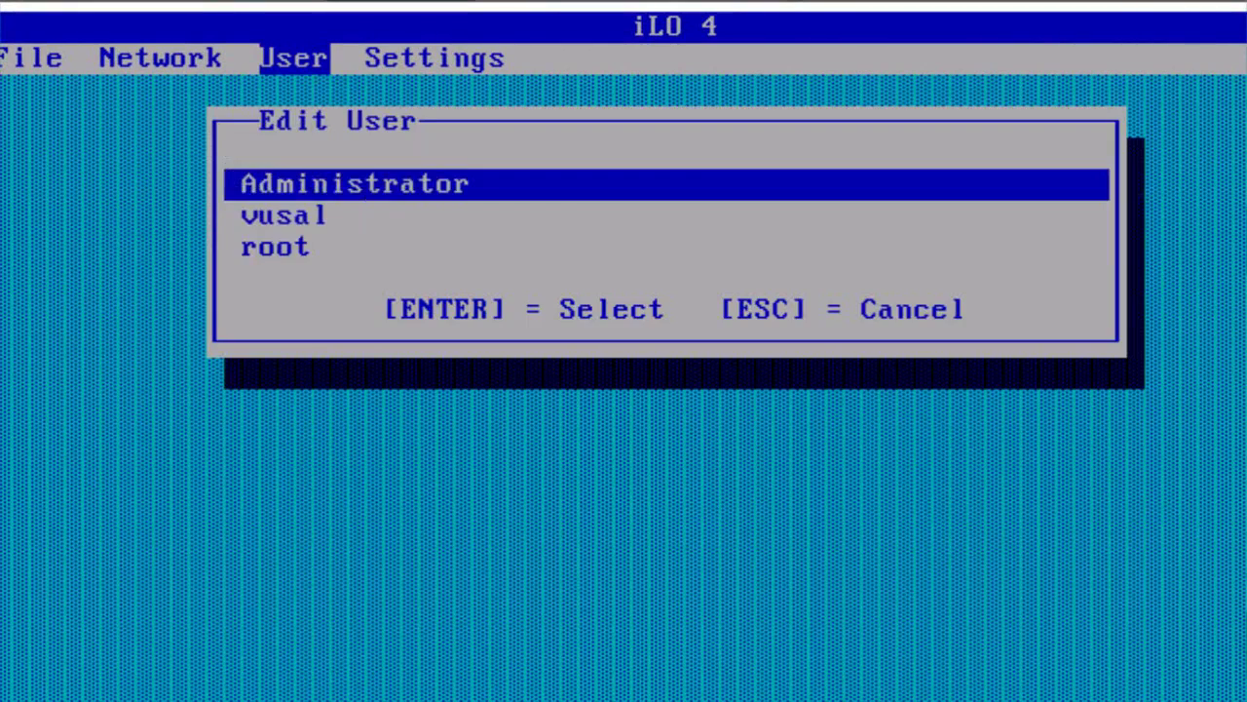
Look through the accounts in the Edit User list and leave it without selecting one
key("Down")
key("Down")
key("Up")
key("Up")
key("Down")
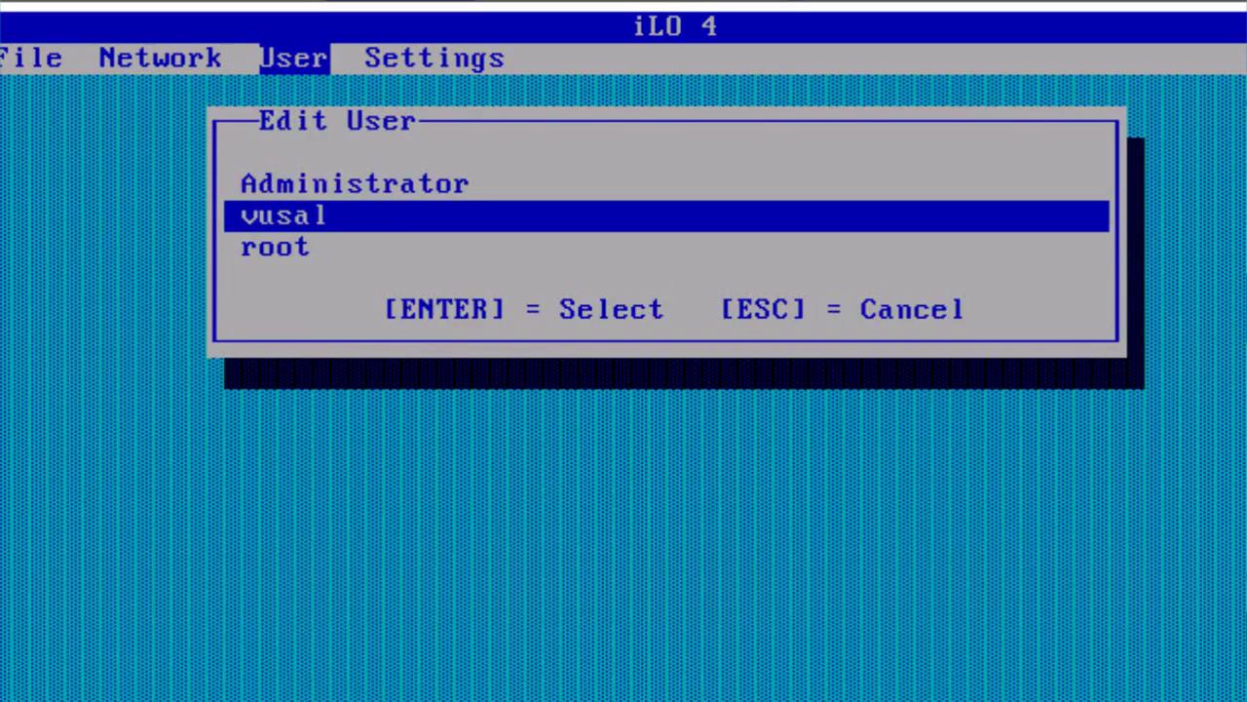
key("Escape")
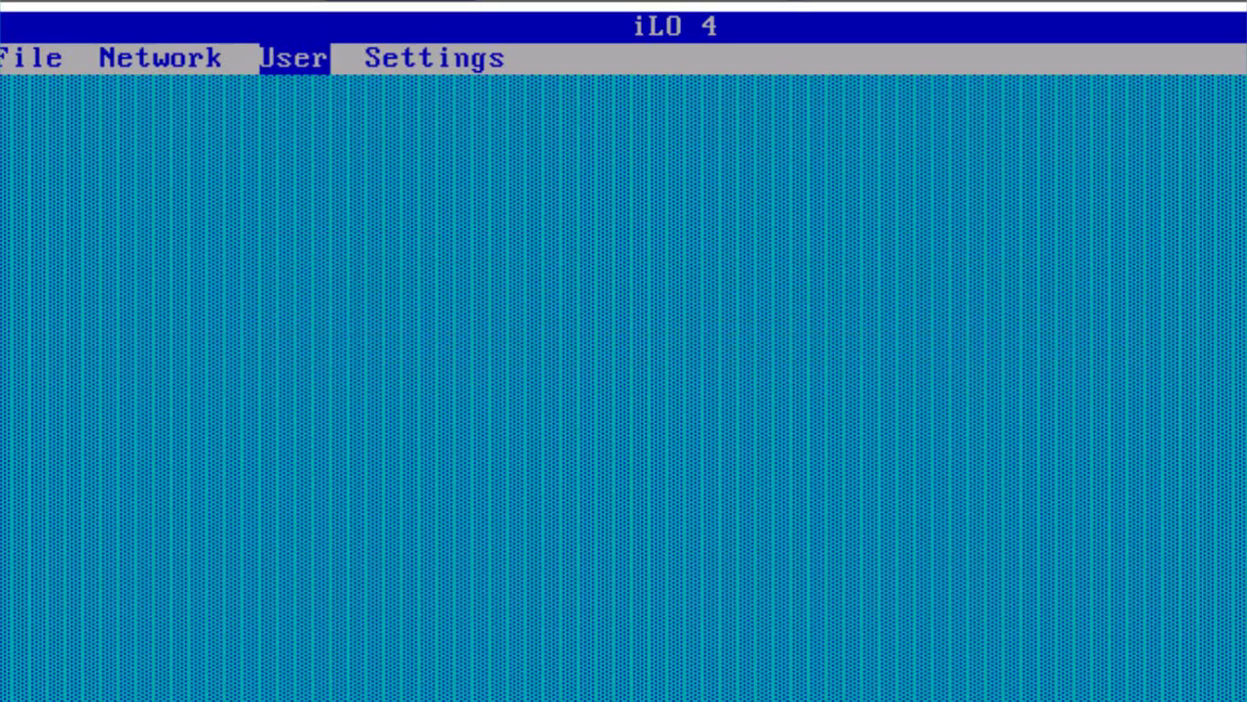
Try out the Add User form with user name fgfgfd and login name fgdfgdfg, and cancel without saving
key("Return")
key("Return")
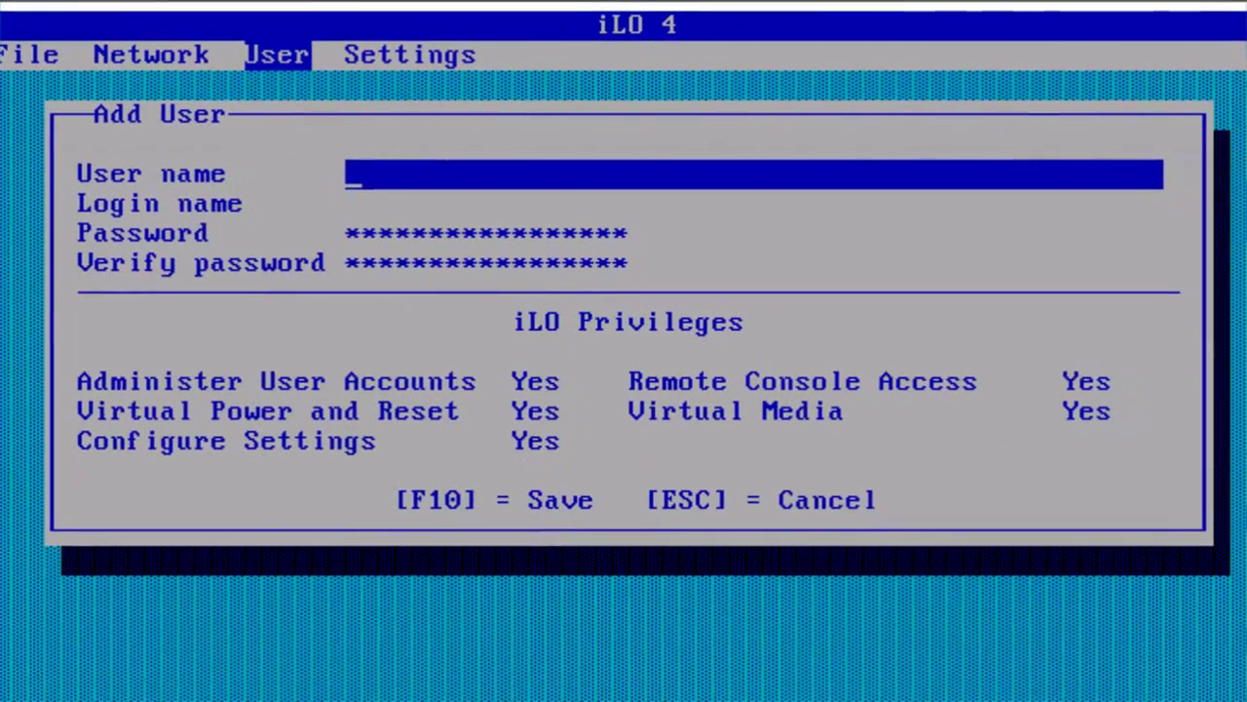
type("fgfgfd")
key("Tab")
type("fgdfgdfg")
key("Tab")
key("Tab")
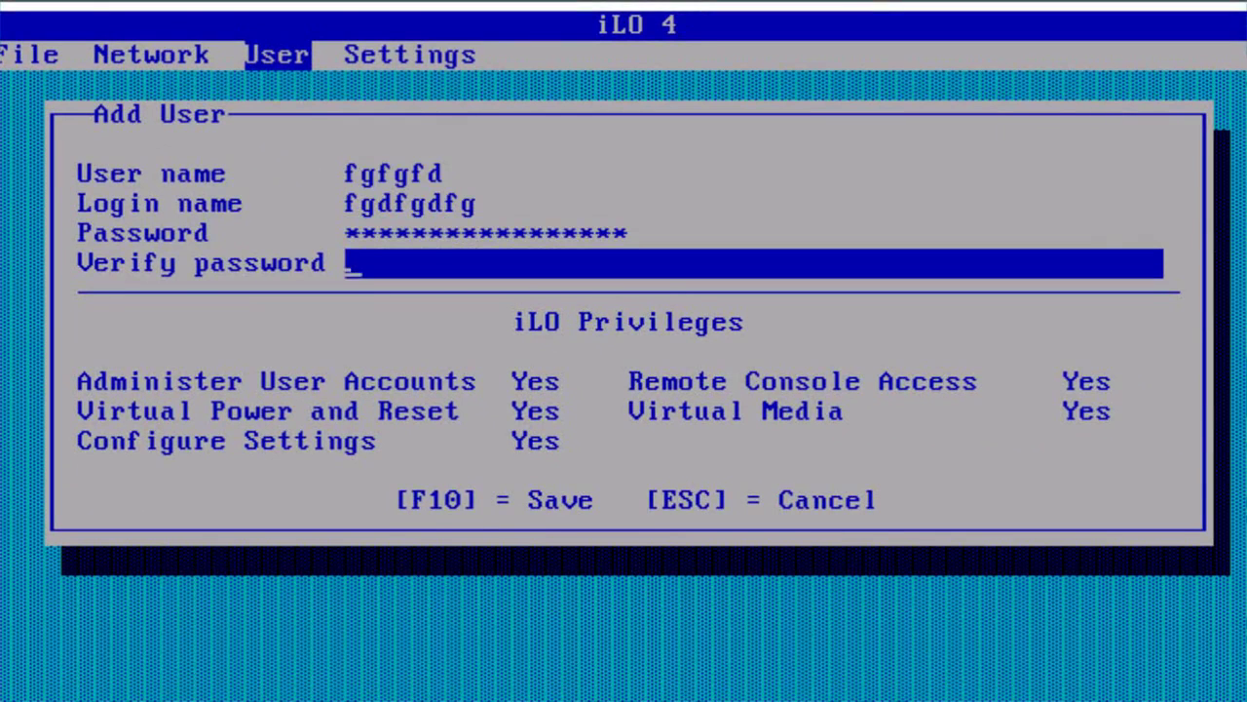
key("Escape")
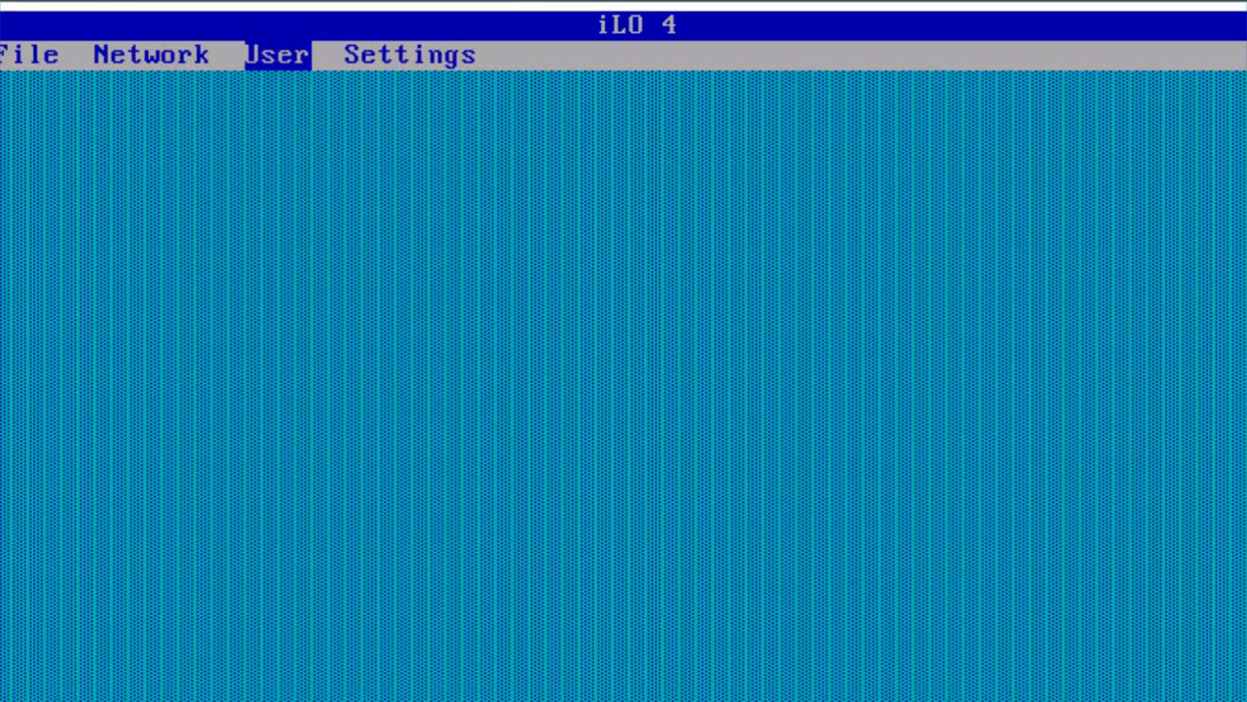
Examine the NIC and TCP/IP network configuration, including the adapter, autoselect and DHCP-assigned address settings, and leave it without saving
key("Left")
key("Return")
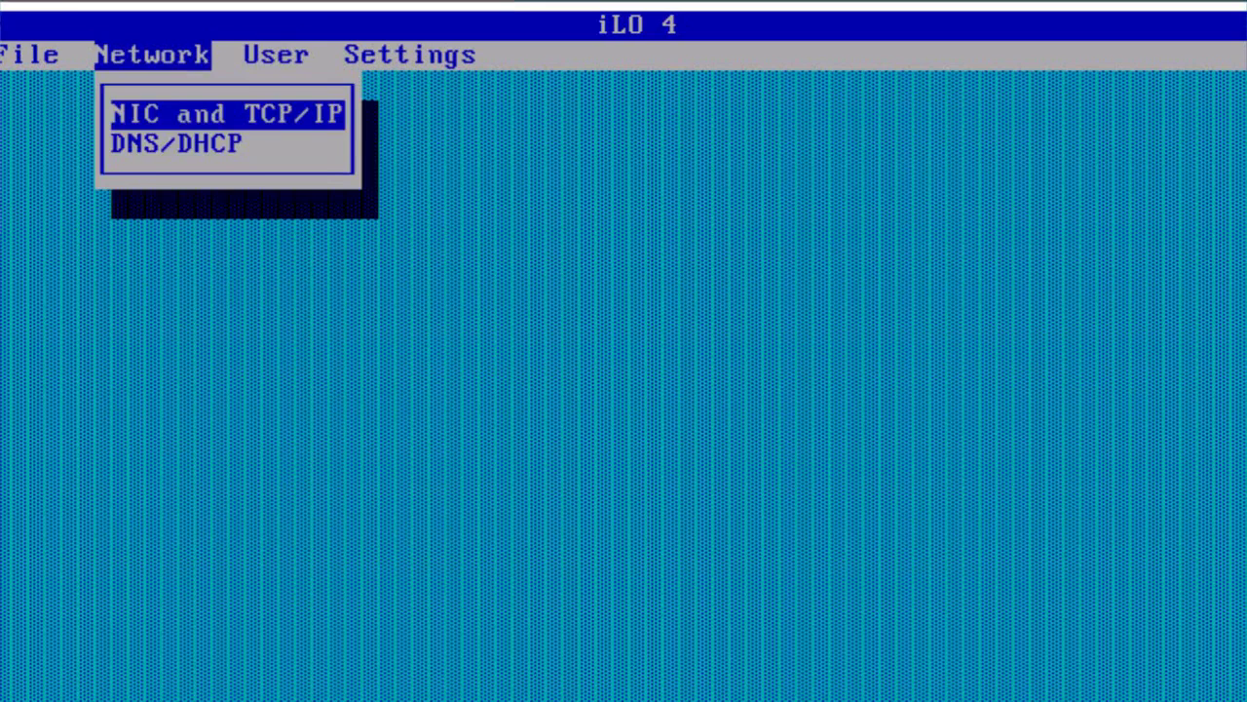
key("Return")
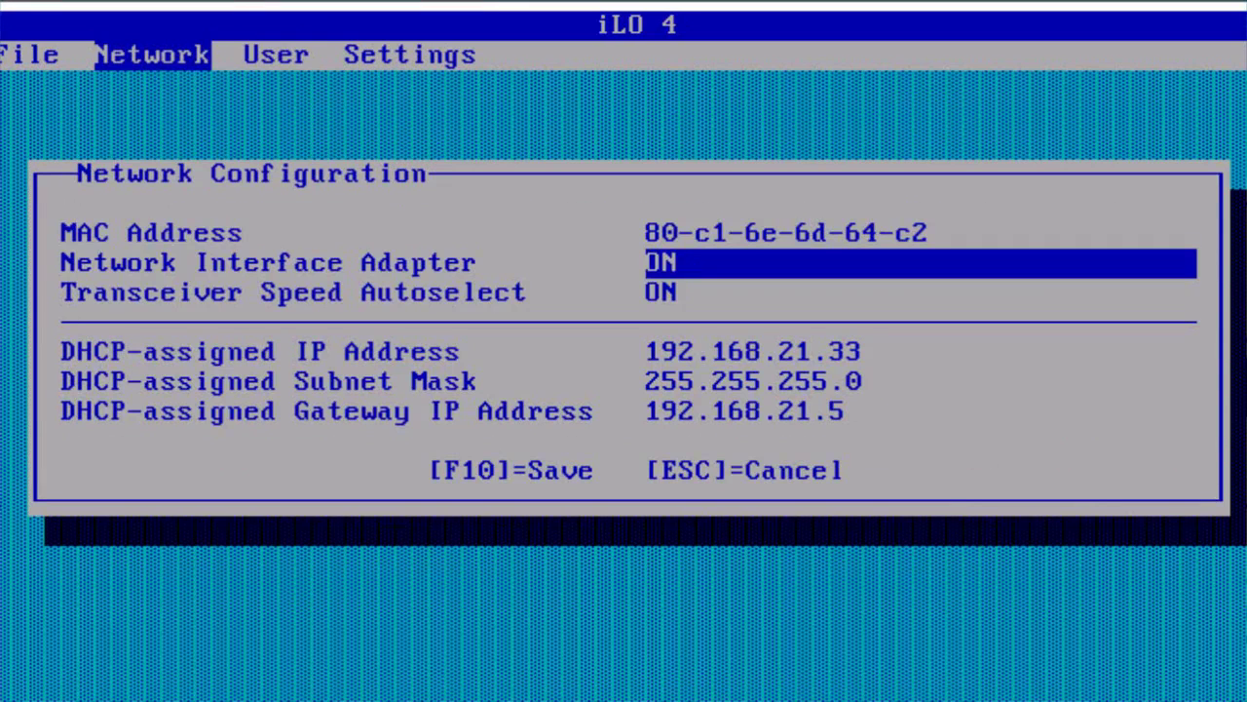
key("Down")
key("Up")
key("Down")
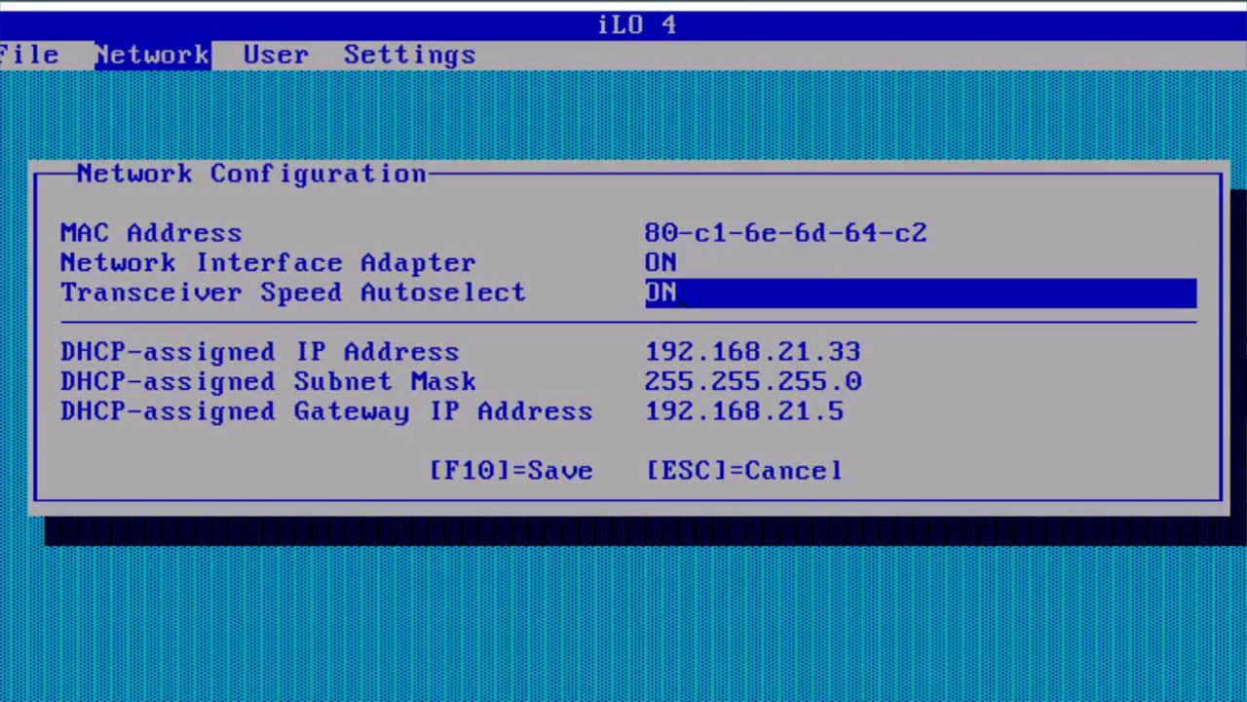
key("Up")
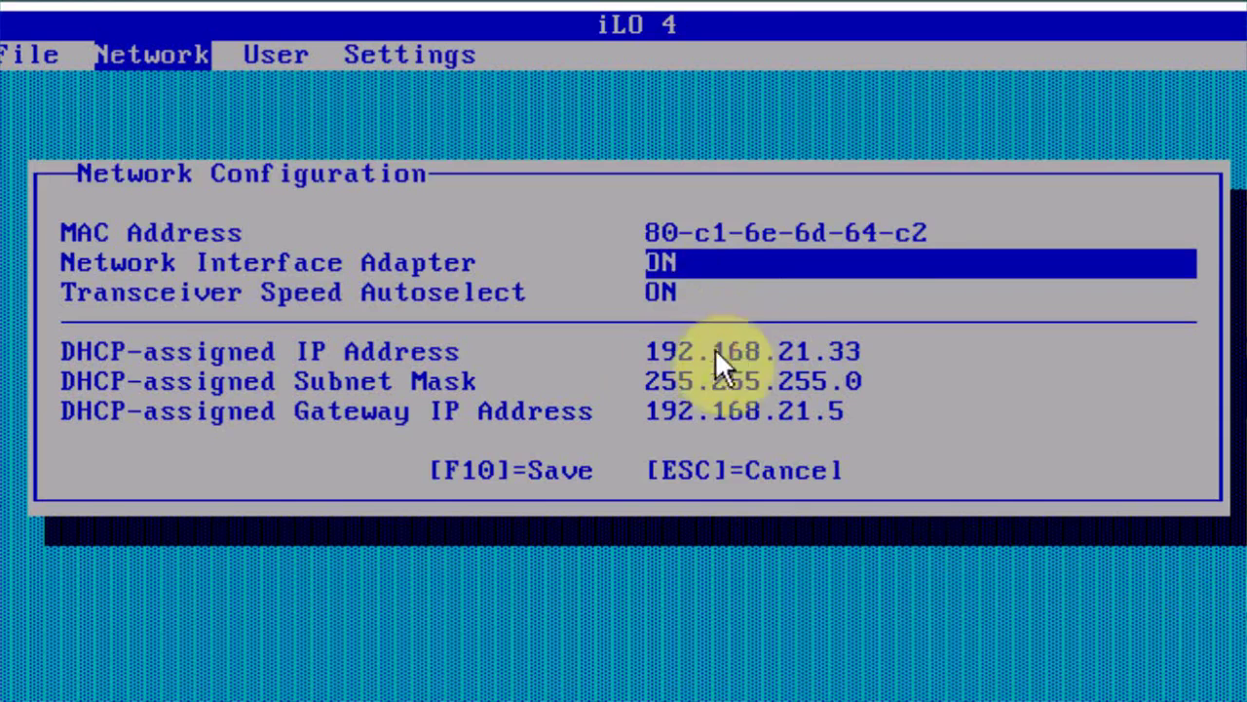
key("Down")
key("Up")
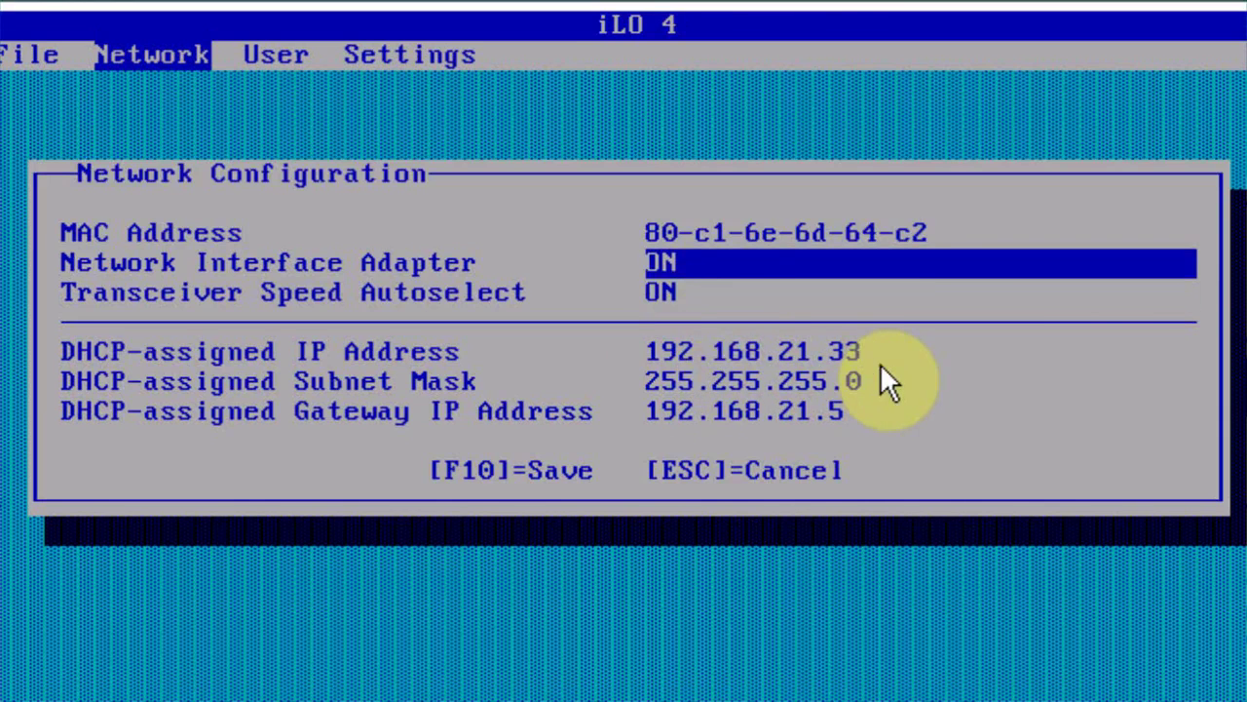
key("Escape")
key("Return")
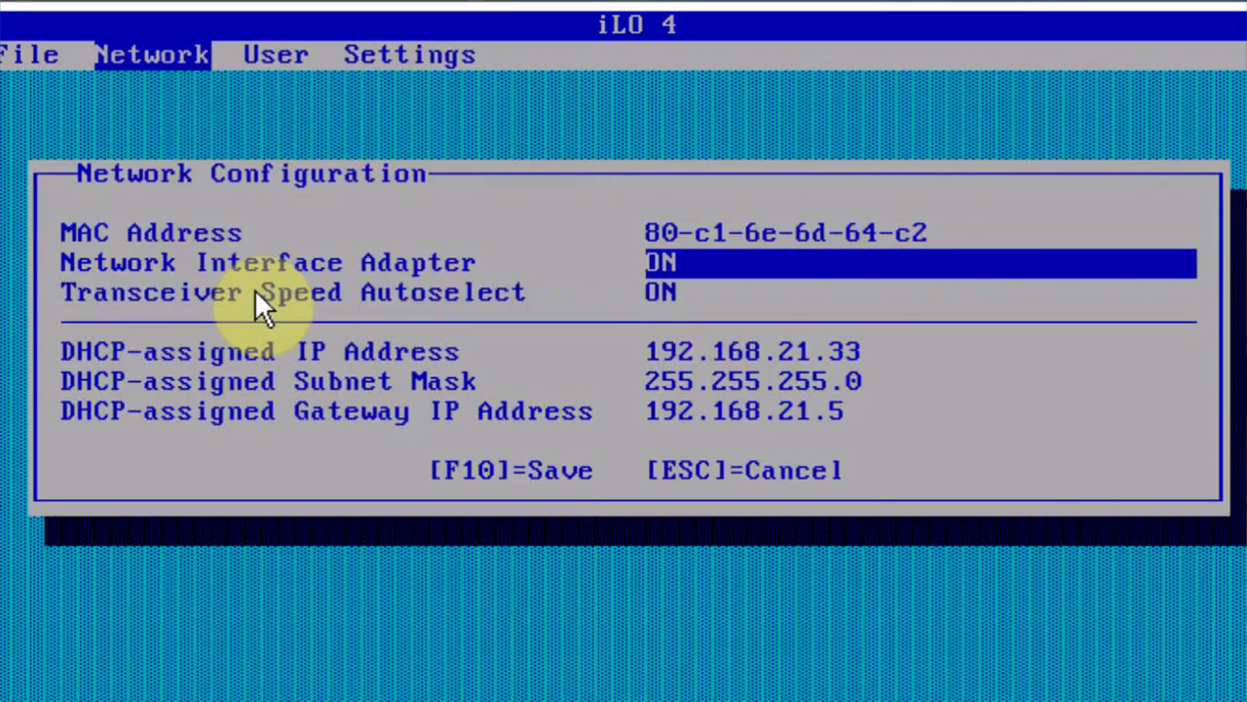
key("Down")
key("Up")
key("Down")
key("Up")
key("Down")
key("Up")
key("Down")
key("Up")
key("Down")
key("Up")
key("Escape")
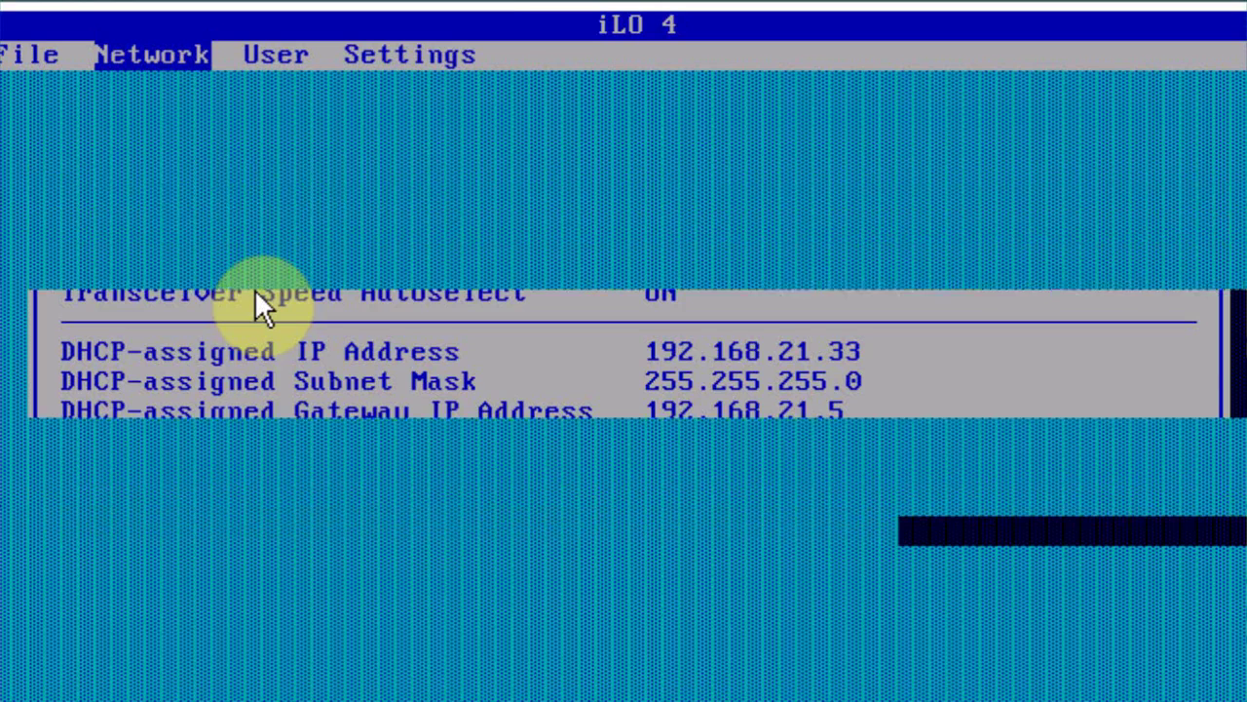
Set DHCP Enable to OFF in the DNS/DHCP network autoconfiguration and save
key("Down")
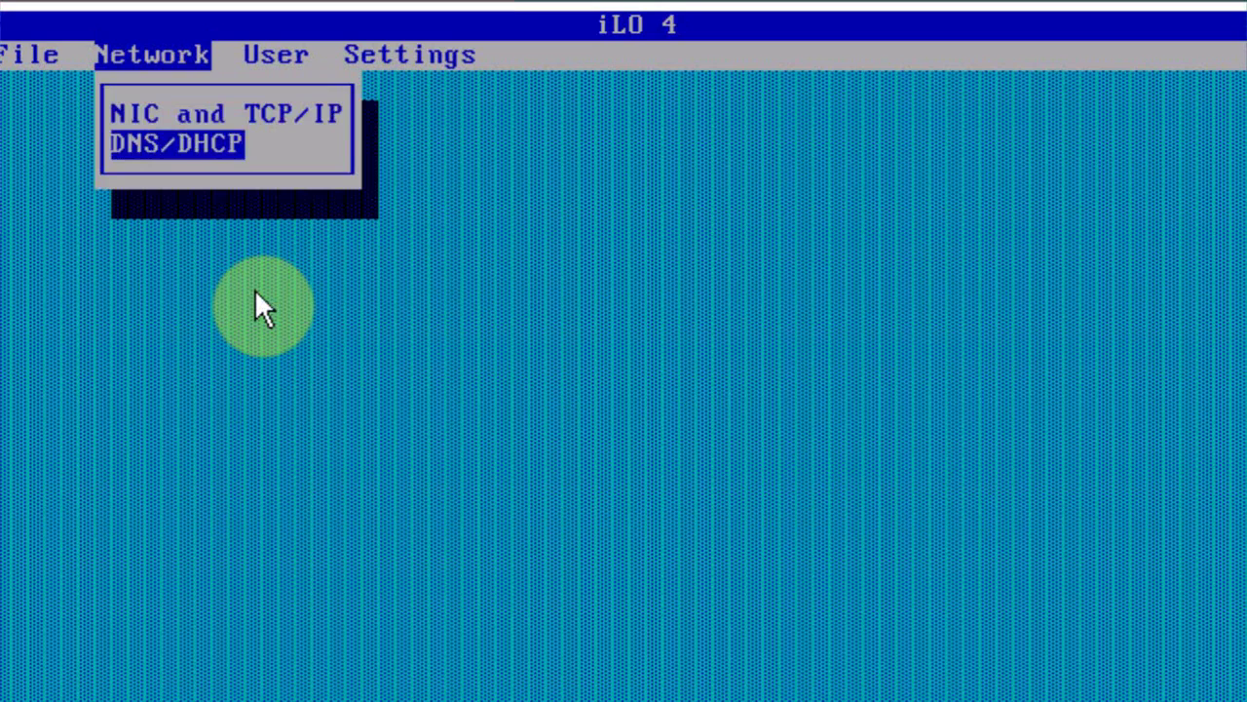
key("Return")
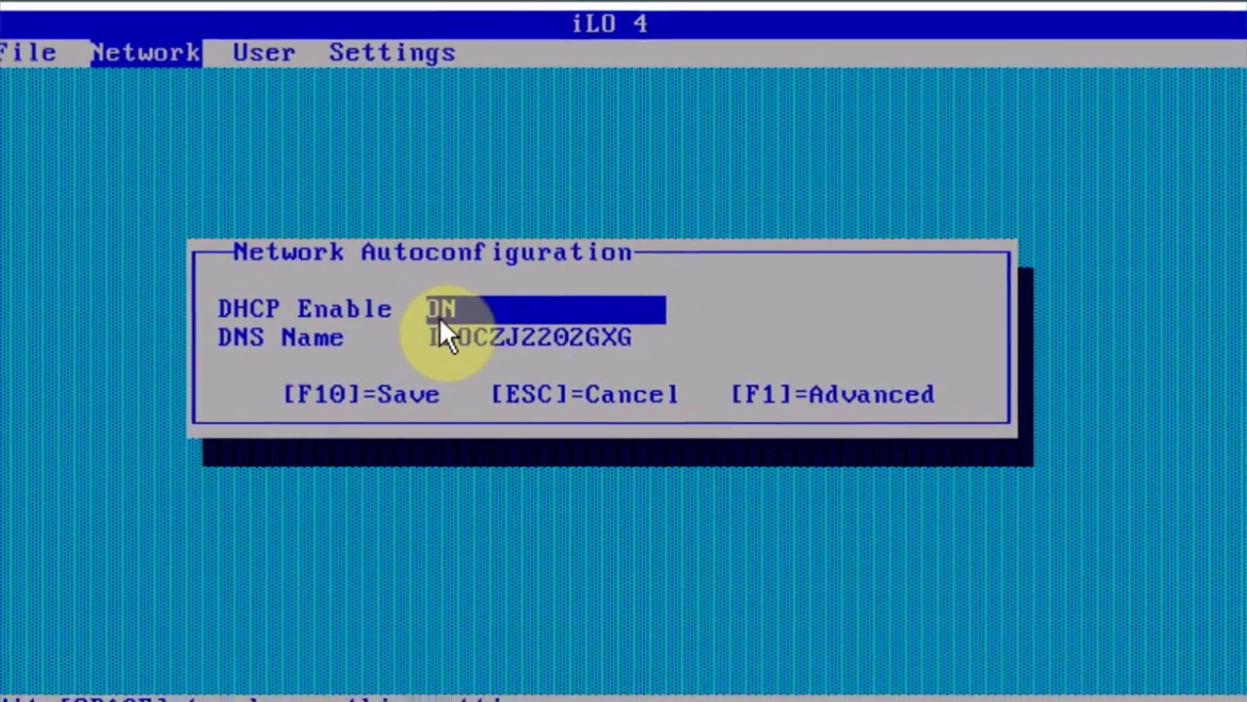
key("Down")
key("Up")
key("Down")
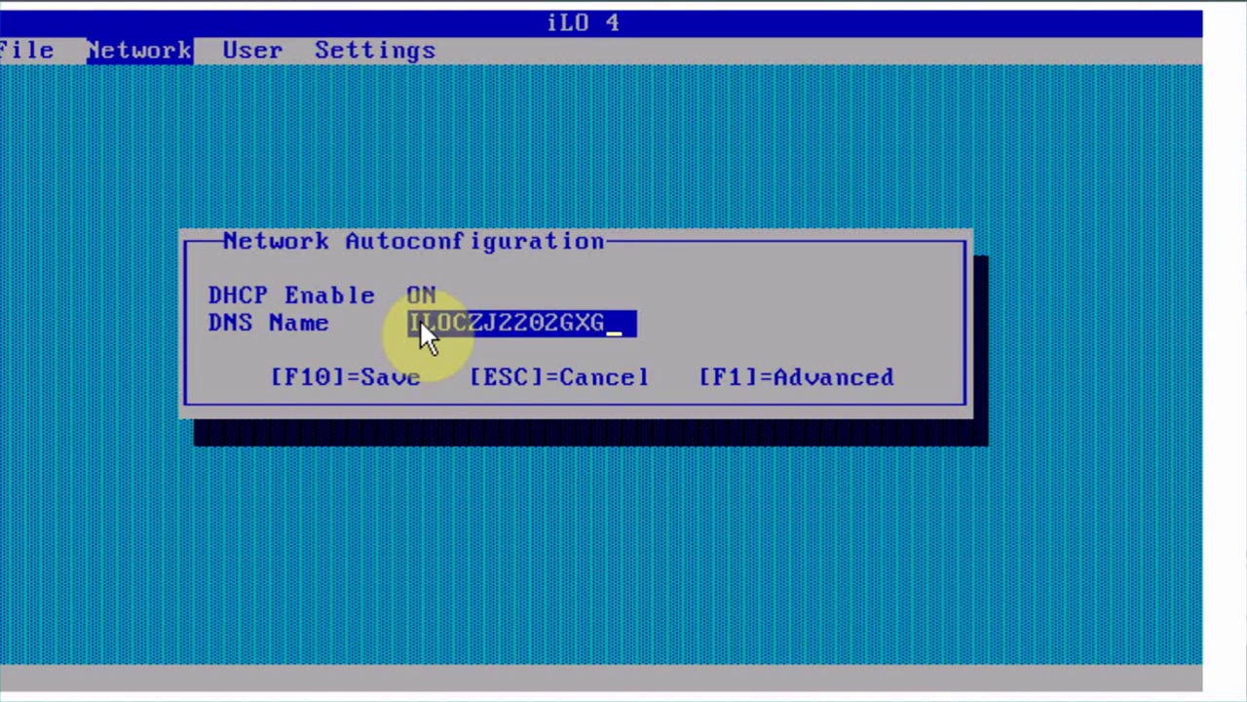
key("Up")
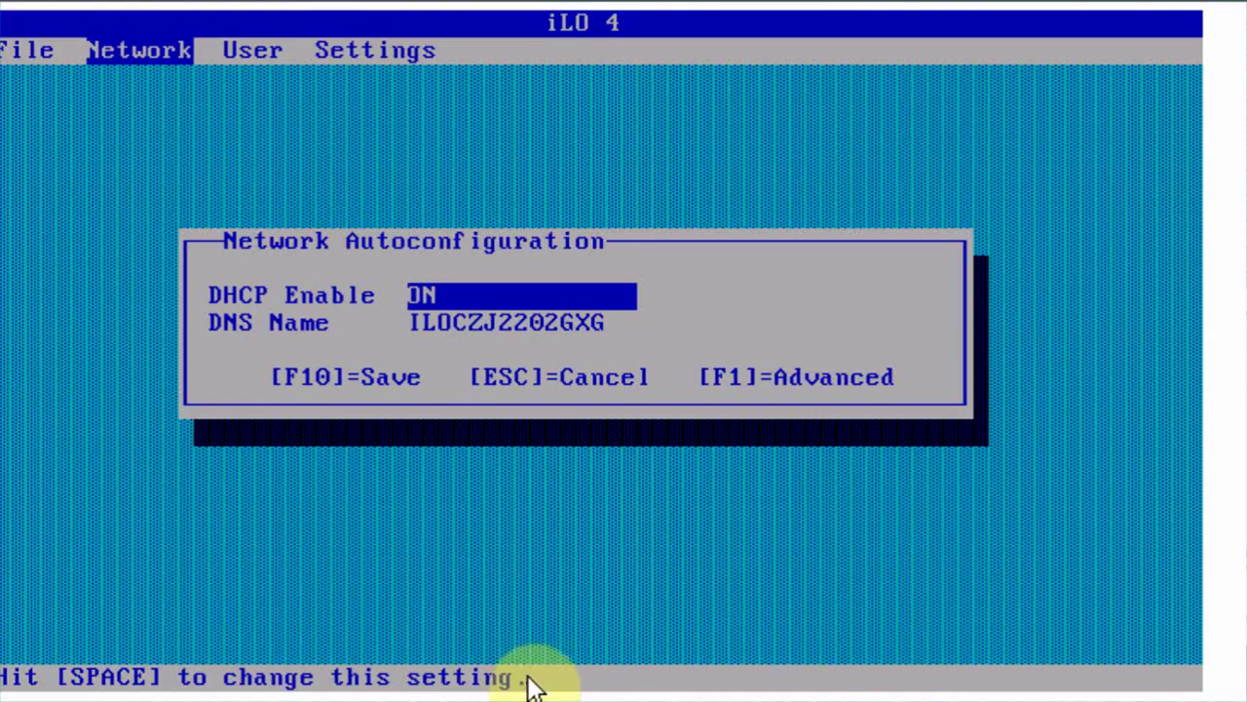
key("space")
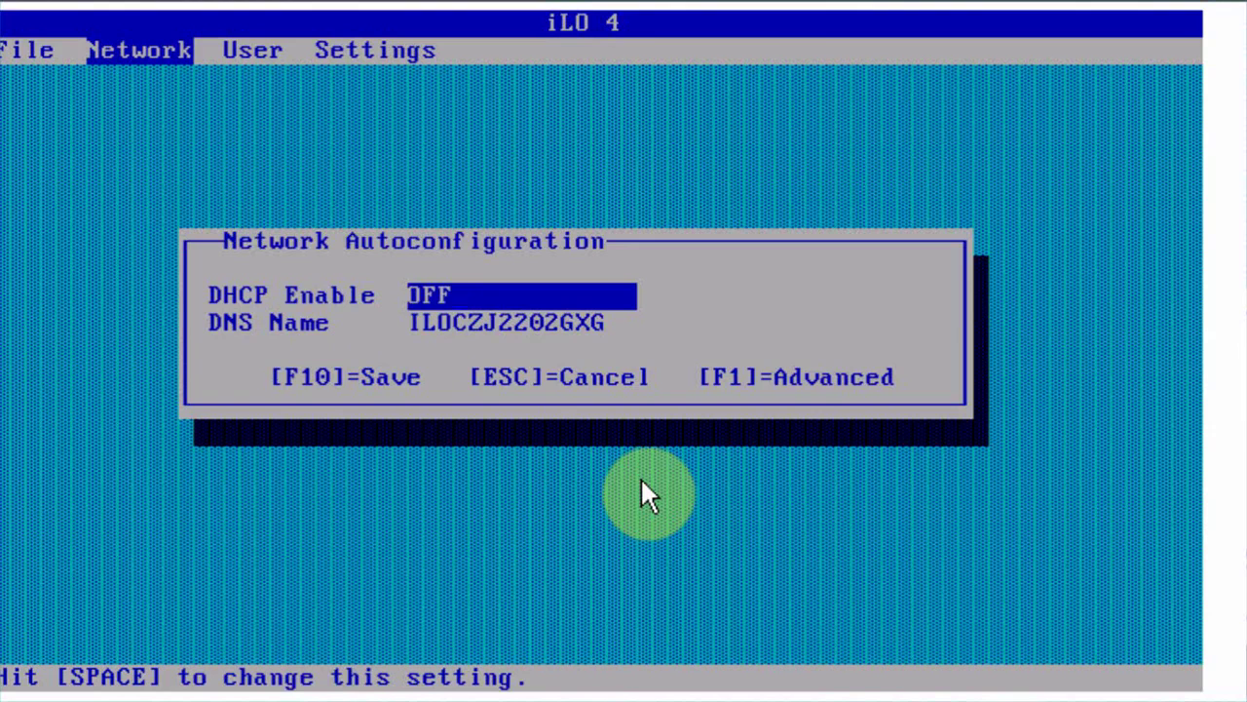
key("F10")
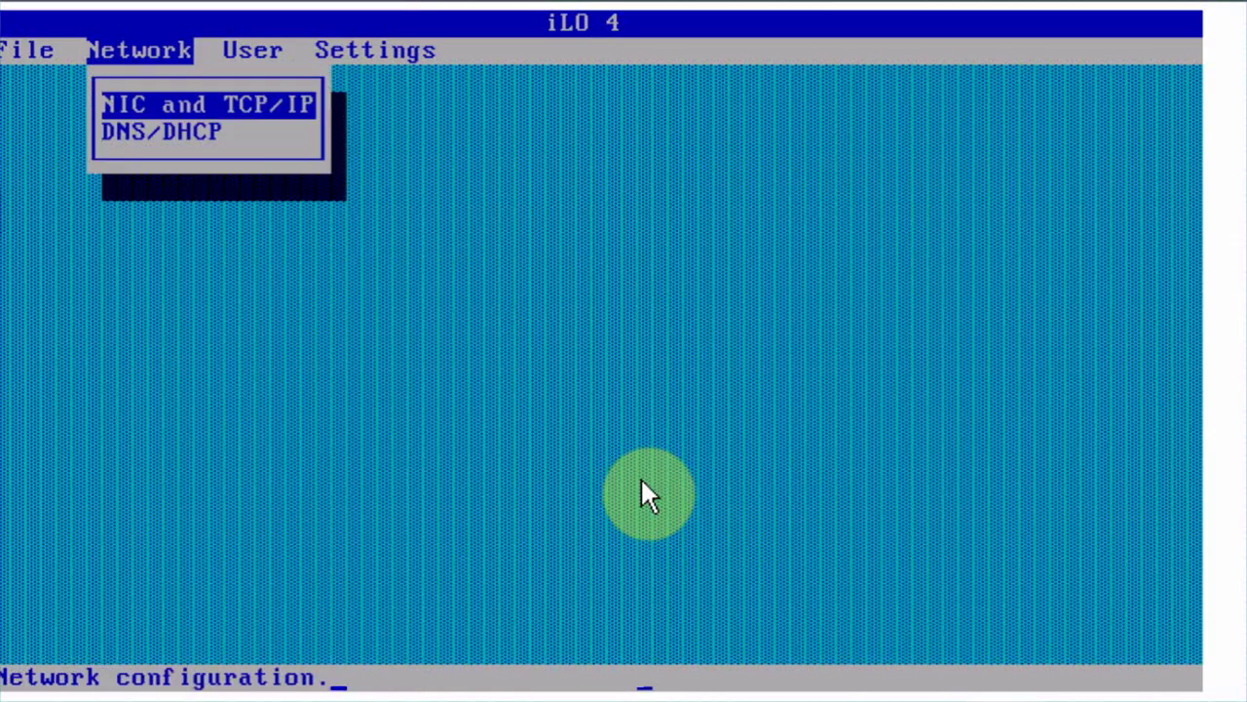
Try editing the IP address in the NIC and TCP/IP configuration to 192.168g46565, and cancel without saving
key("Return")
key("Down")
key("Down")
key("Down")
key("Up")
key("BackSpace")
key("BackSpace")
key("BackSpace")
key("BackSpace")
key("BackSpace")
key("BackSpace")
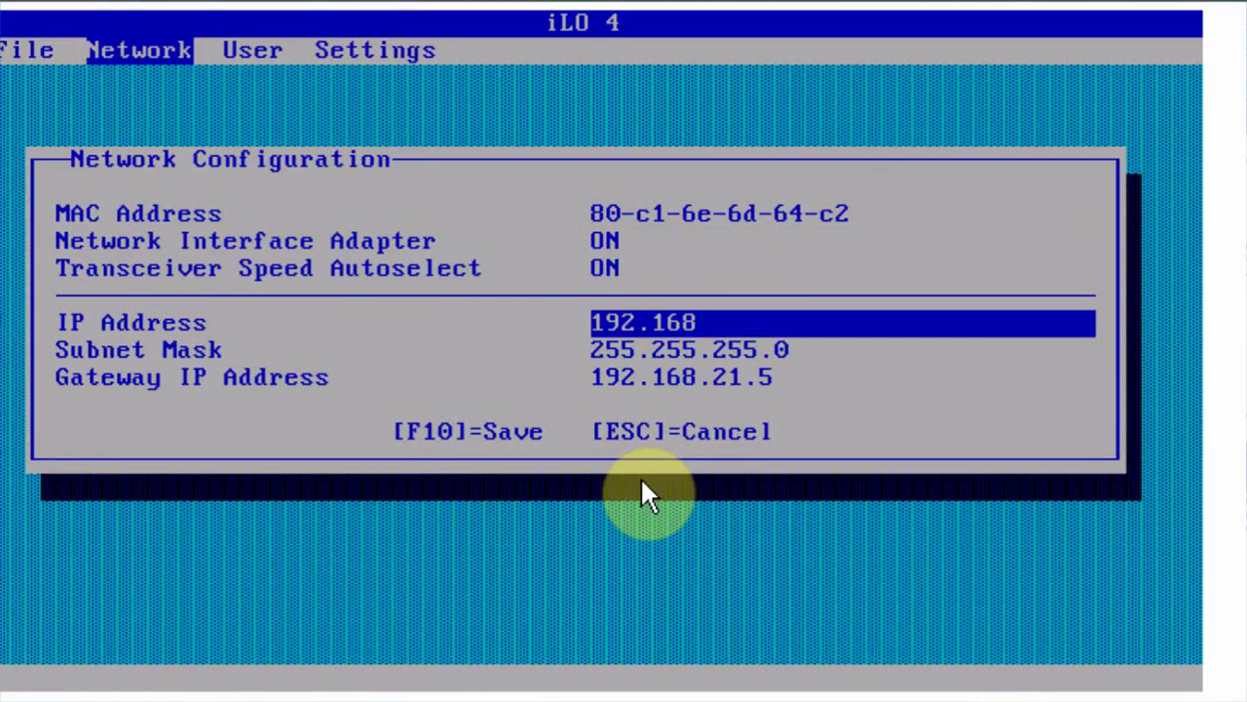
type("g46565")
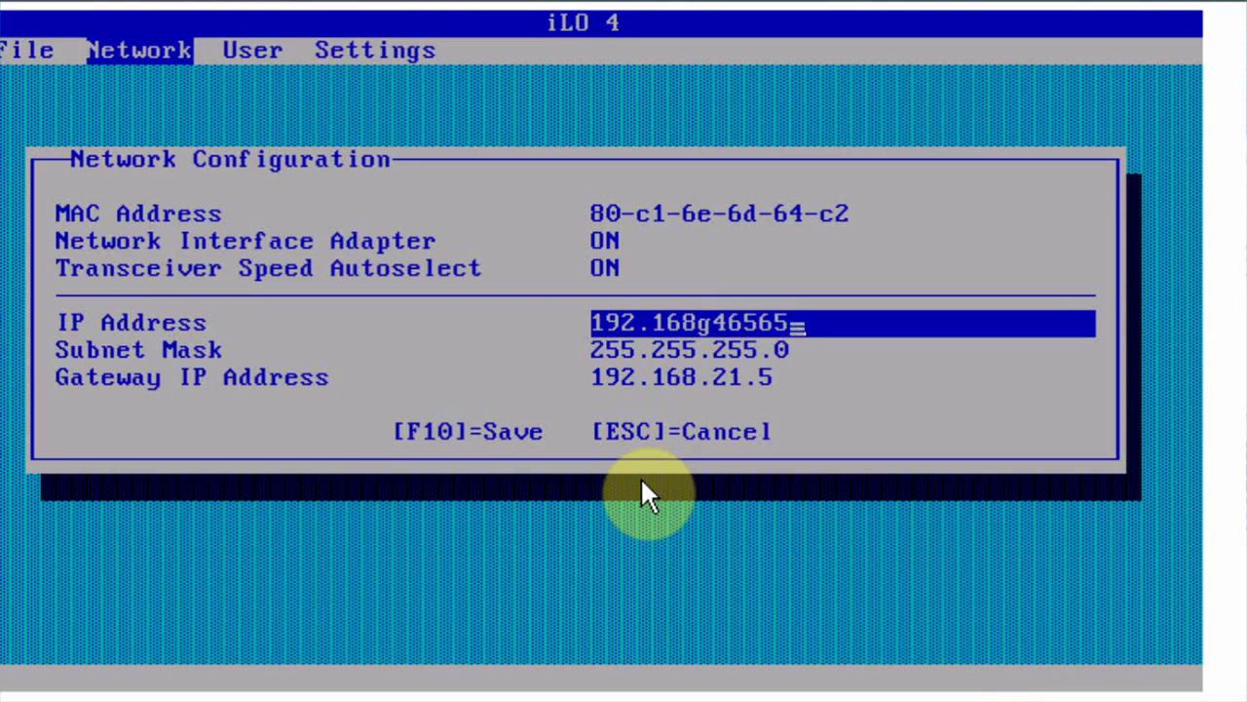
key("Escape")
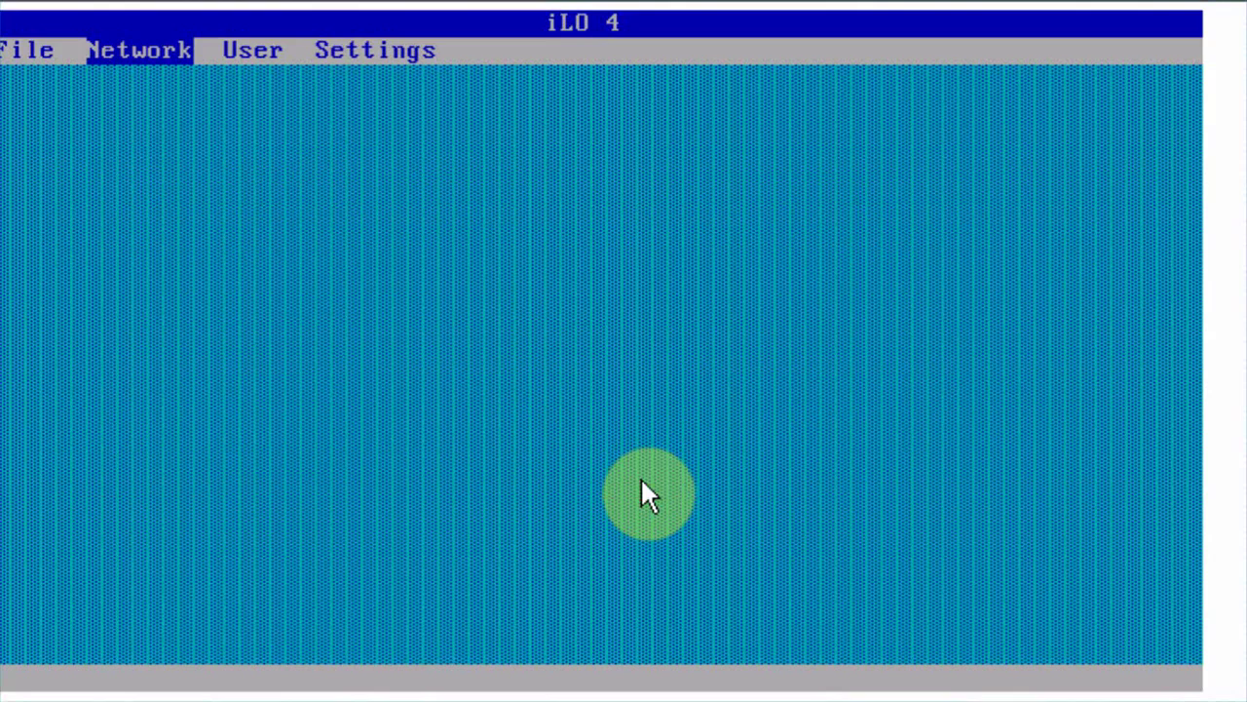
Set DHCP Enable back to ON in the DNS/DHCP network autoconfiguration and save
key("Return")
key("Down")
key("Return")
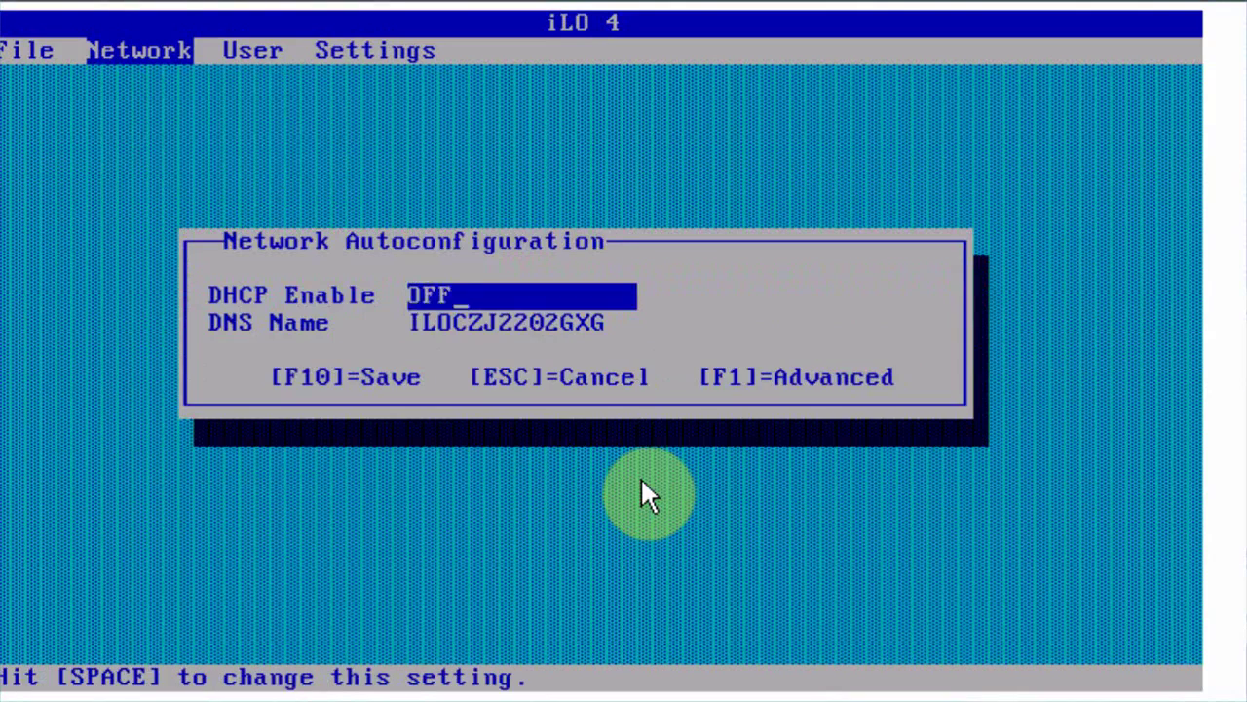
key("space")
key("F10")
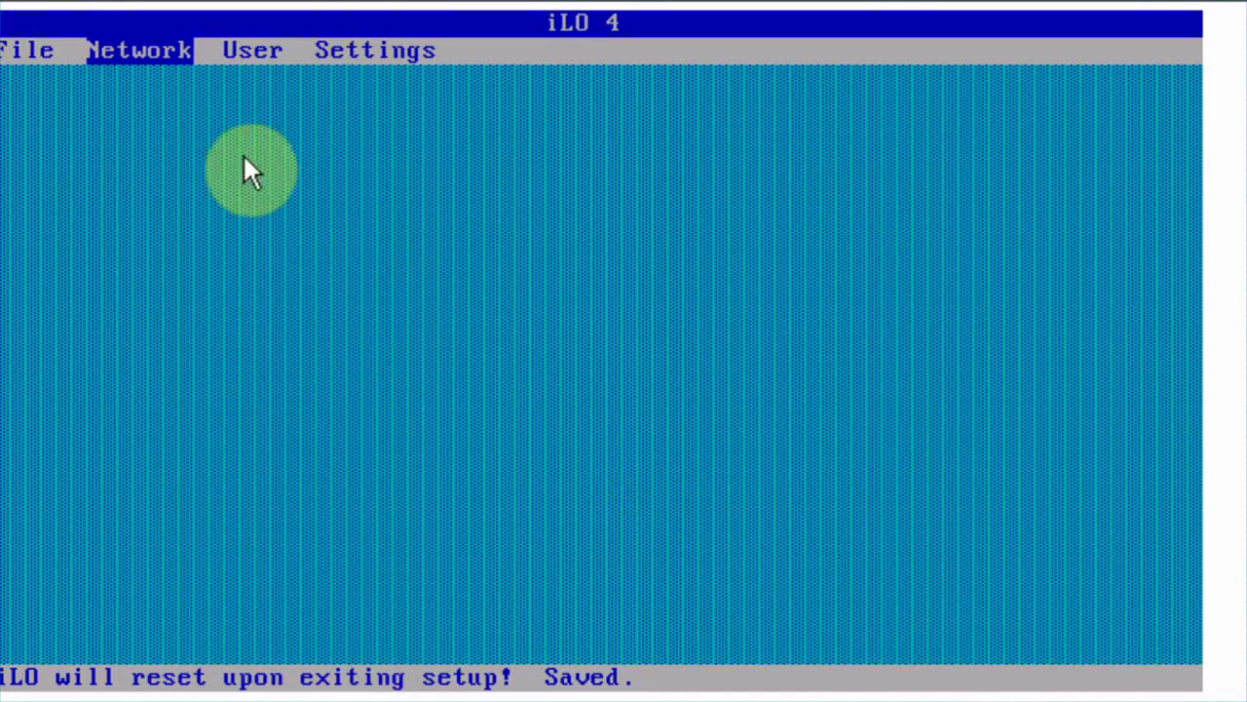
Reset the ProLiant server from the remote console and close the console window
left_click(37, 5)
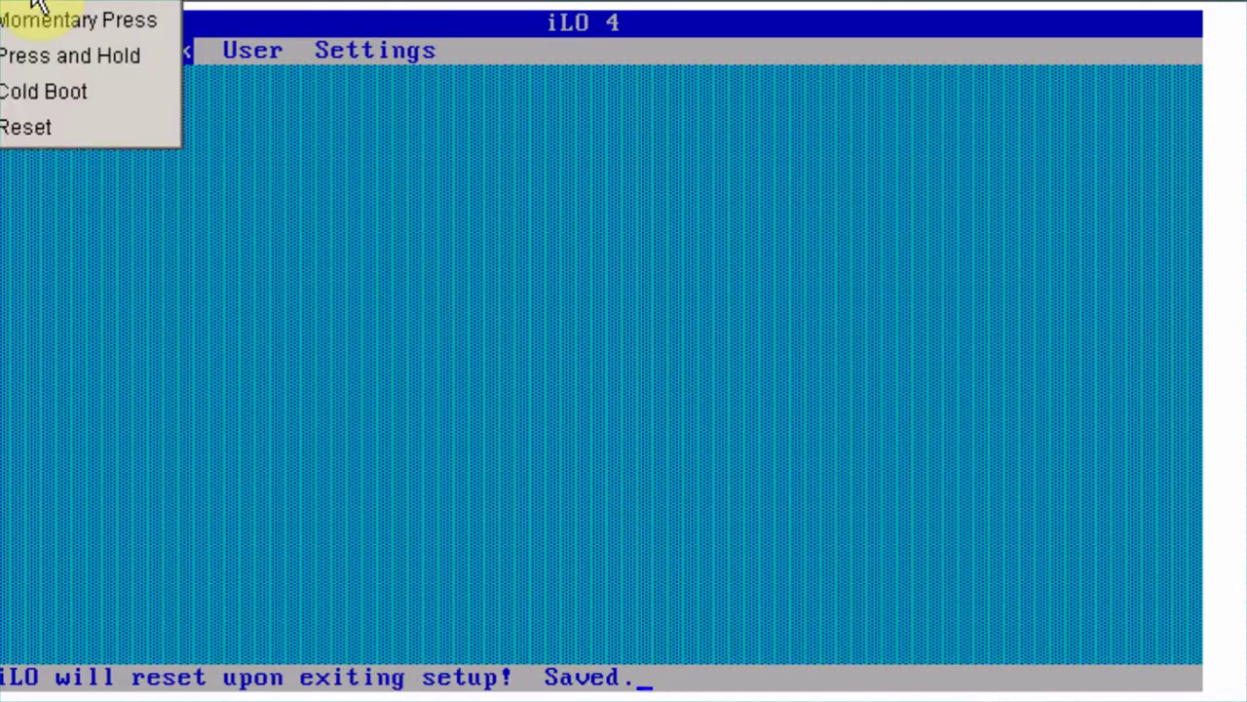
left_click(46, 128)
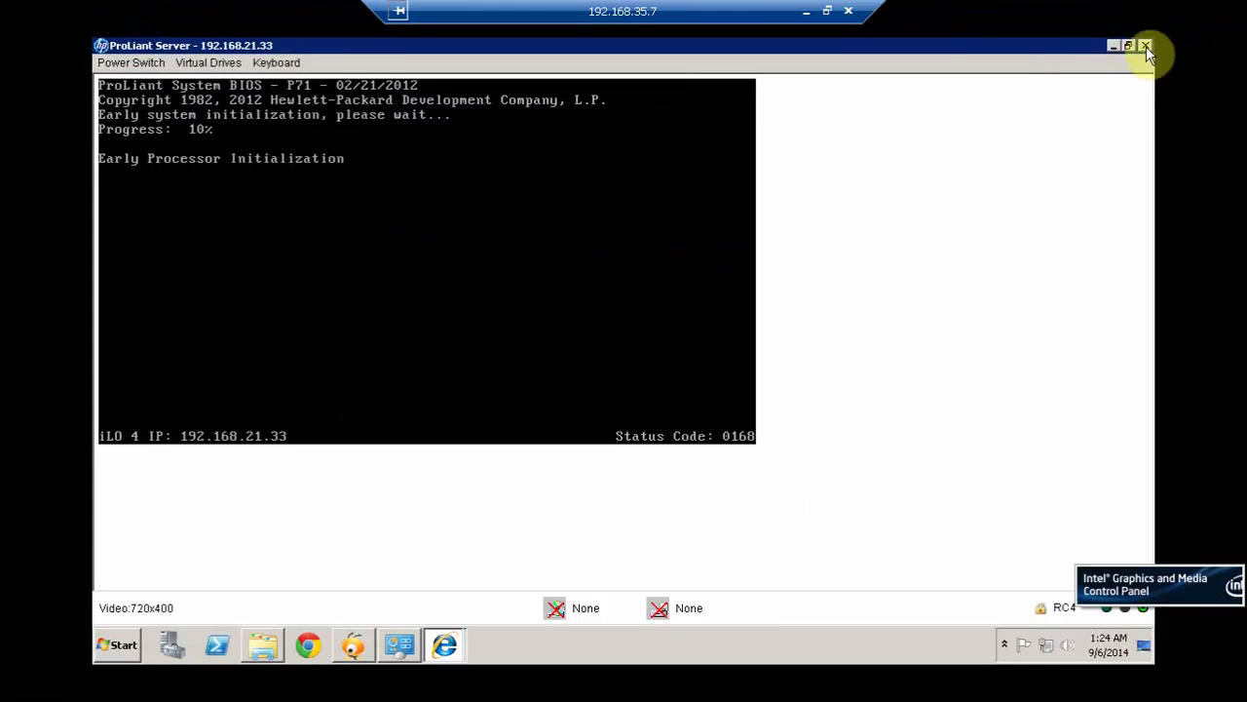
left_click(1146, 46)
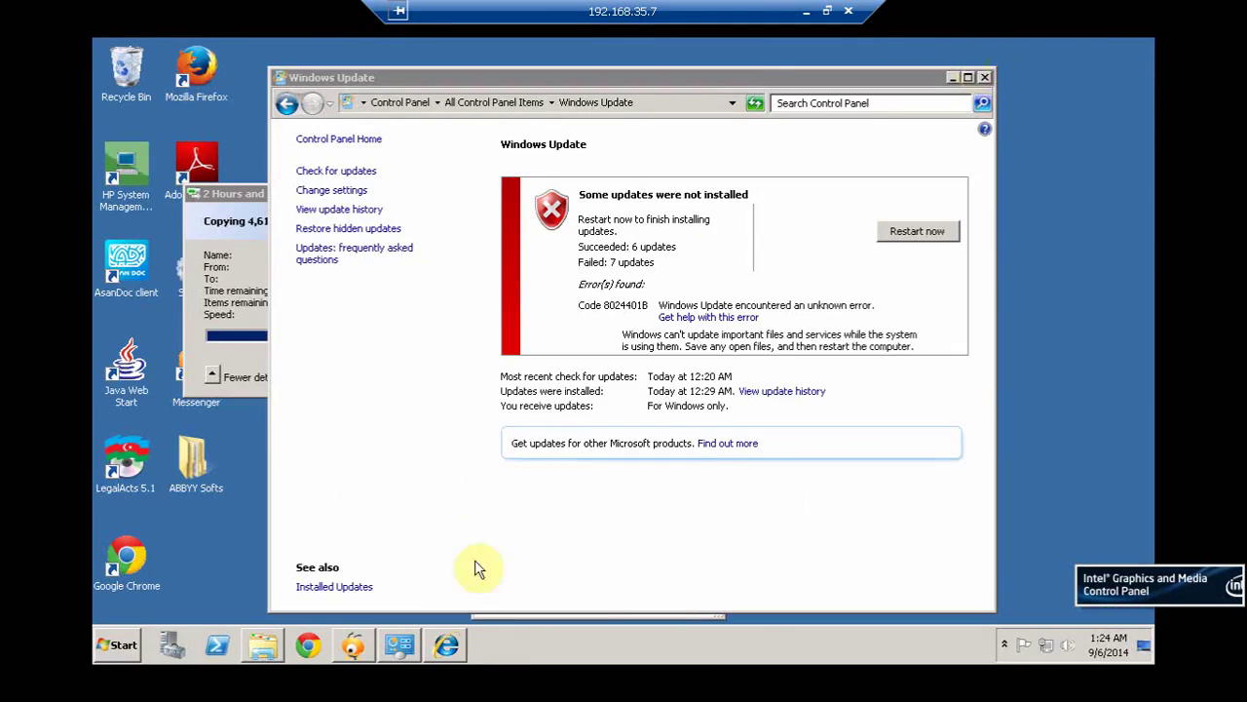
Switch to Internet Explorer and load the iLO page at 192.168.21.33 in a new tab, closing the old iLO tab
left_click(446, 645)
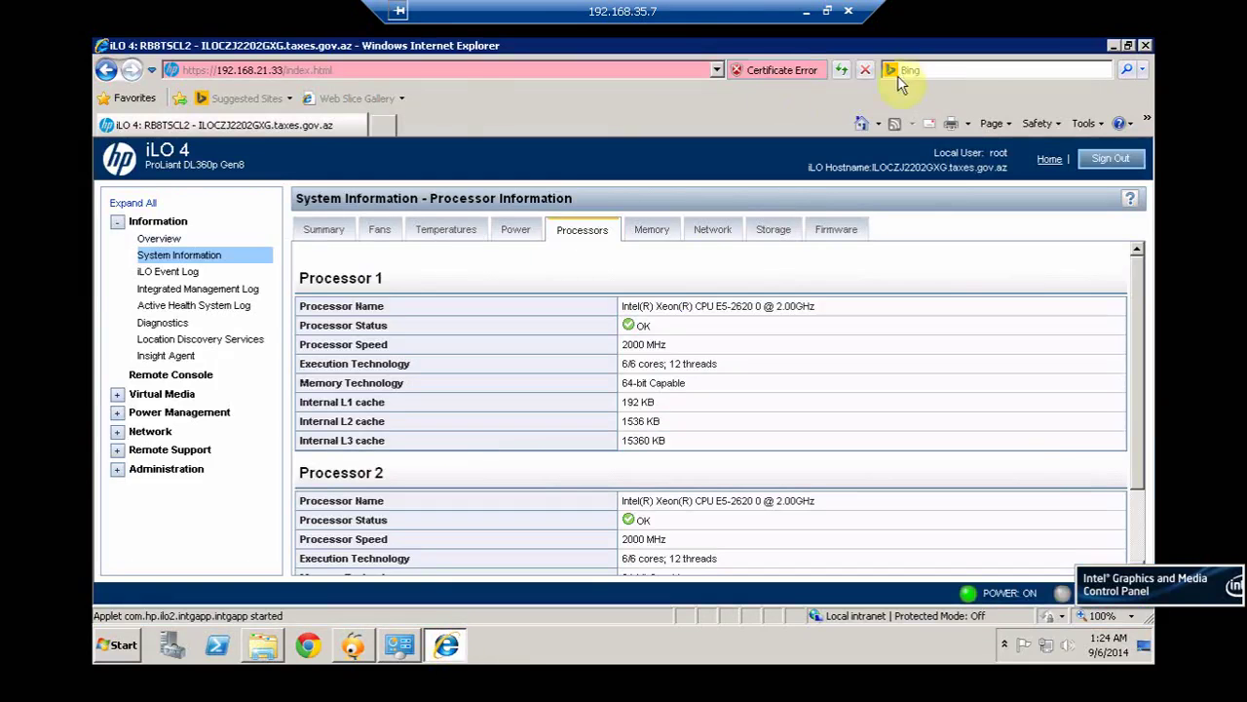
left_click(386, 123)
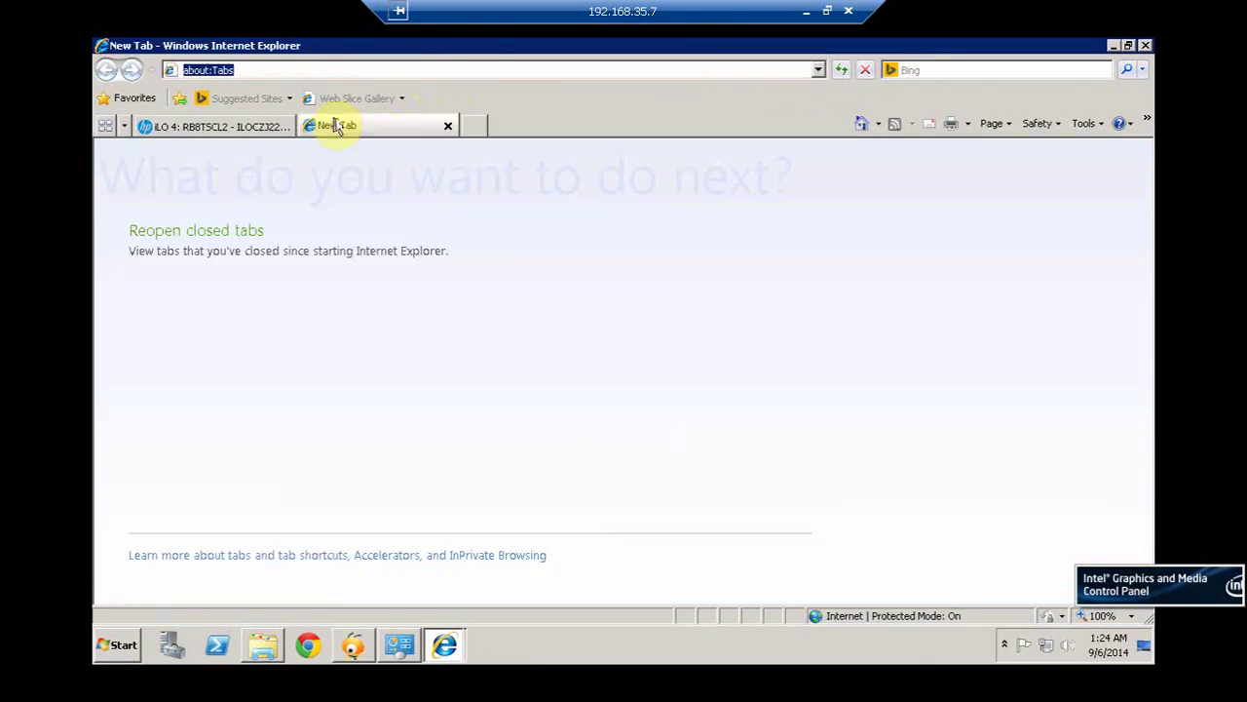
left_click(284, 129)
left_click(284, 127)
left_click(261, 70)
type("192.")
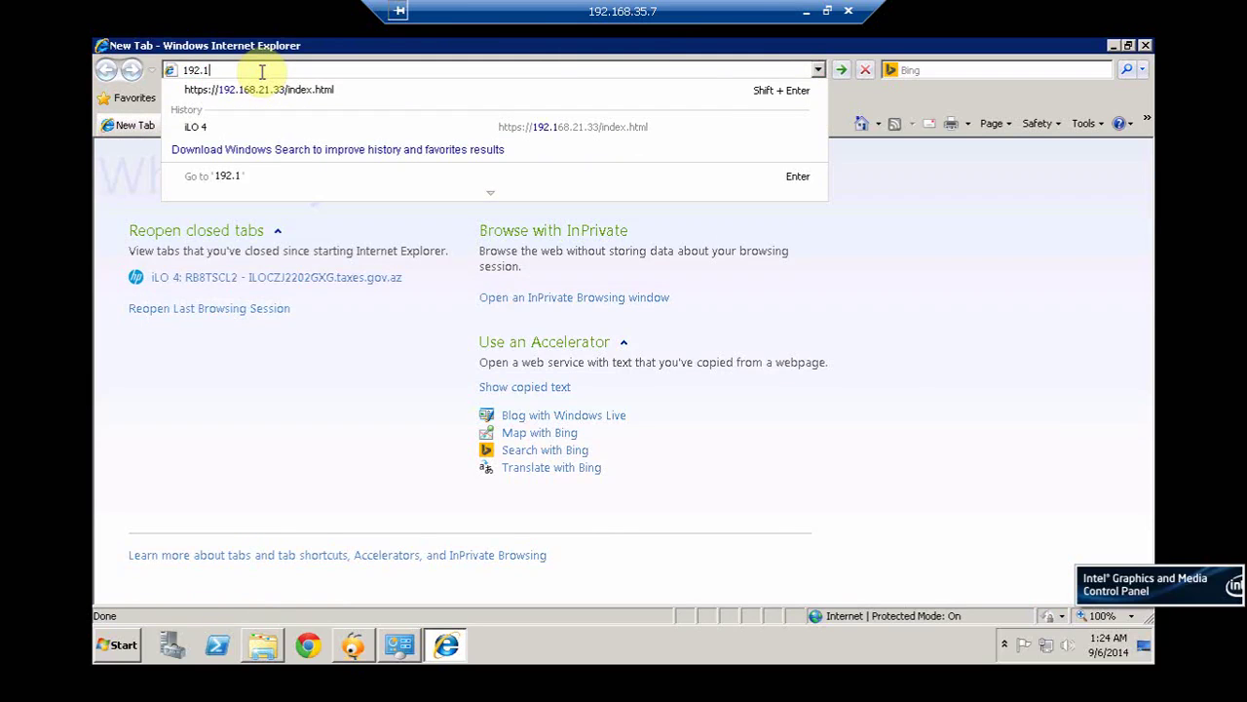
type("168.21.33")
key("Return")
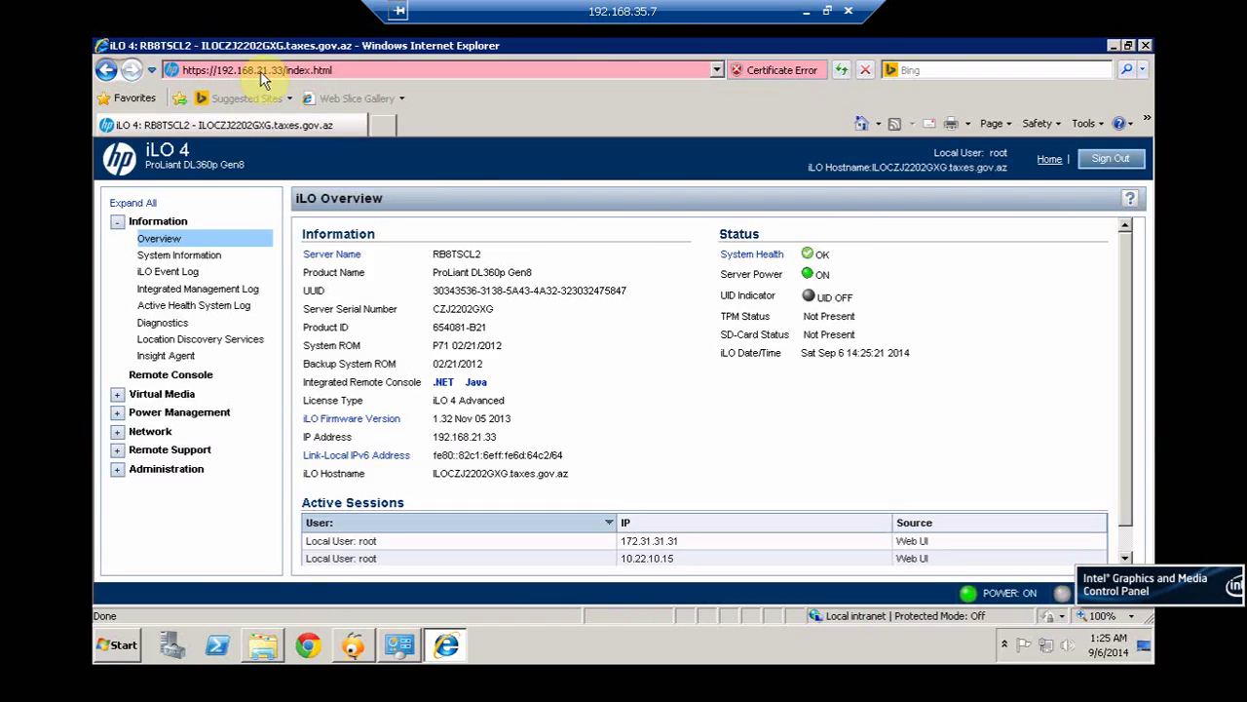
Close Internet Explorer, switch to Google Chrome and load 192.168.21.33 in a new tab
left_click(1148, 46)
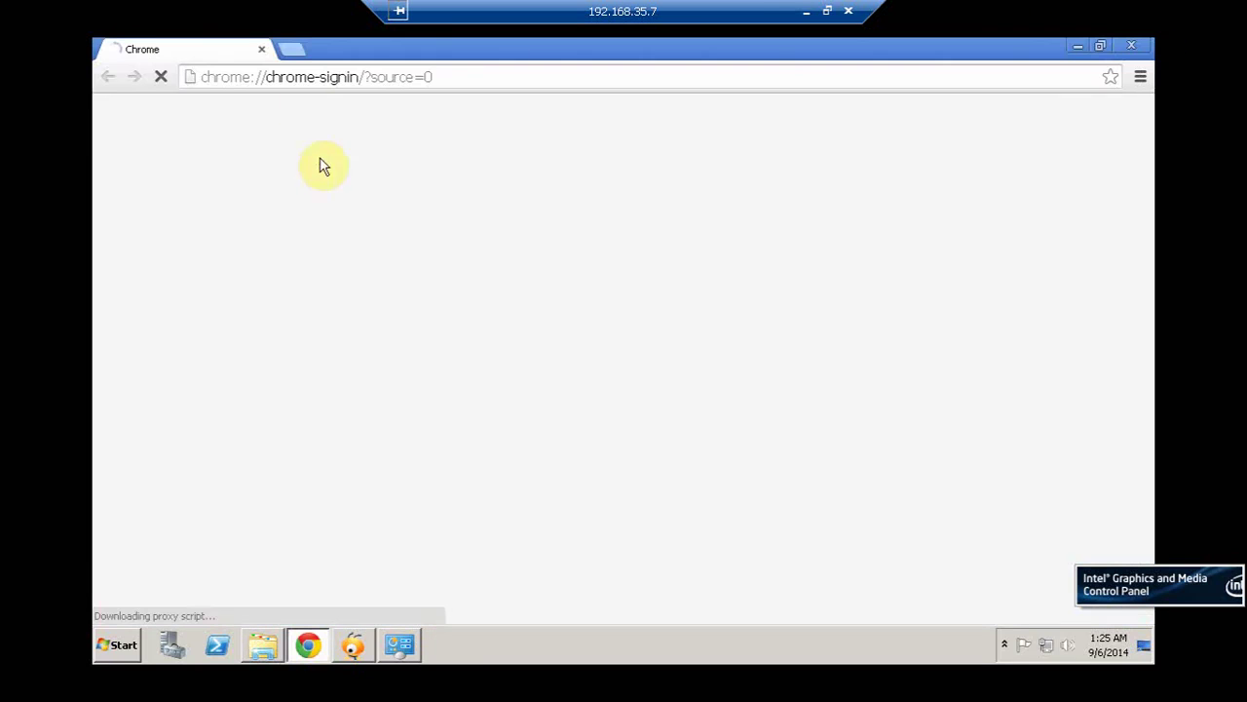
left_click(292, 49)
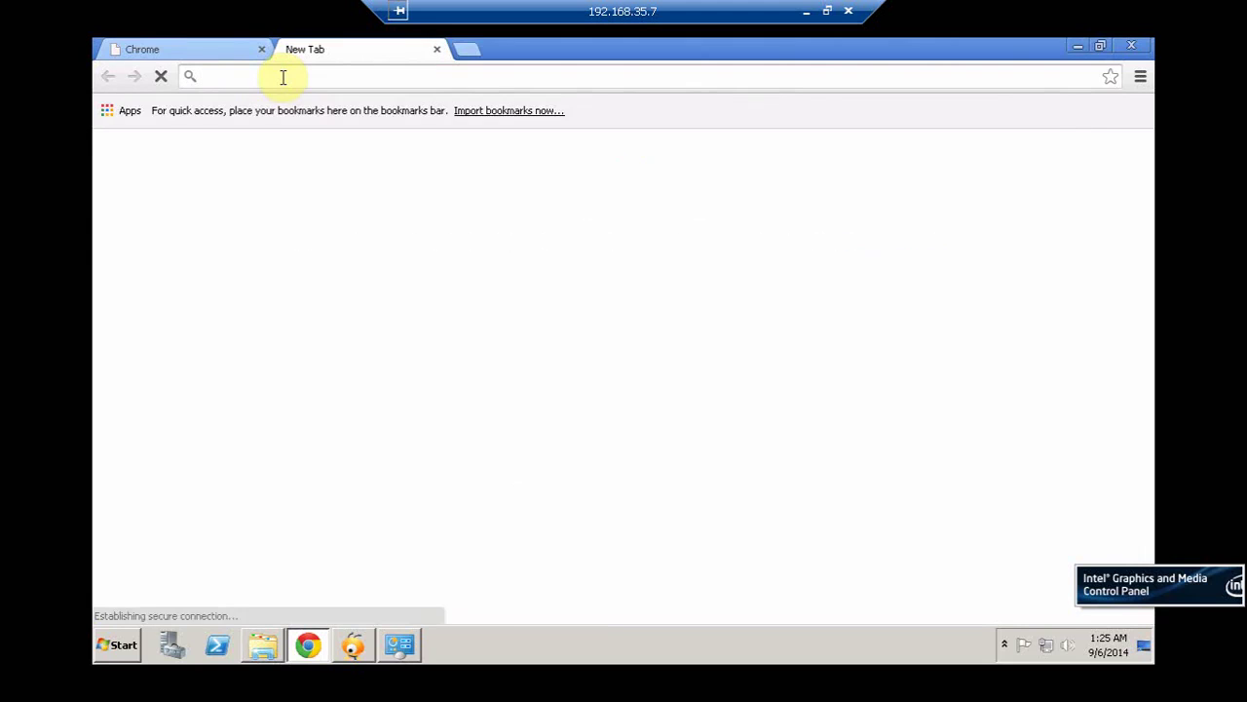
type("192.168")
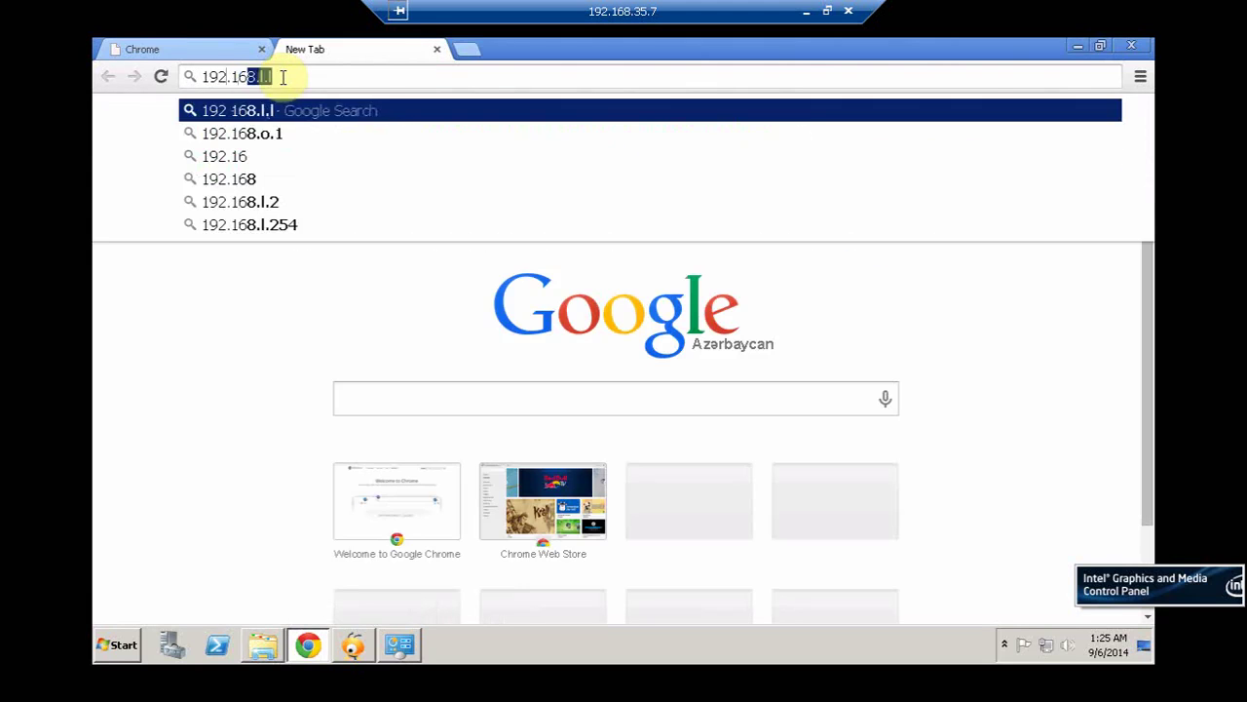
type(".3")
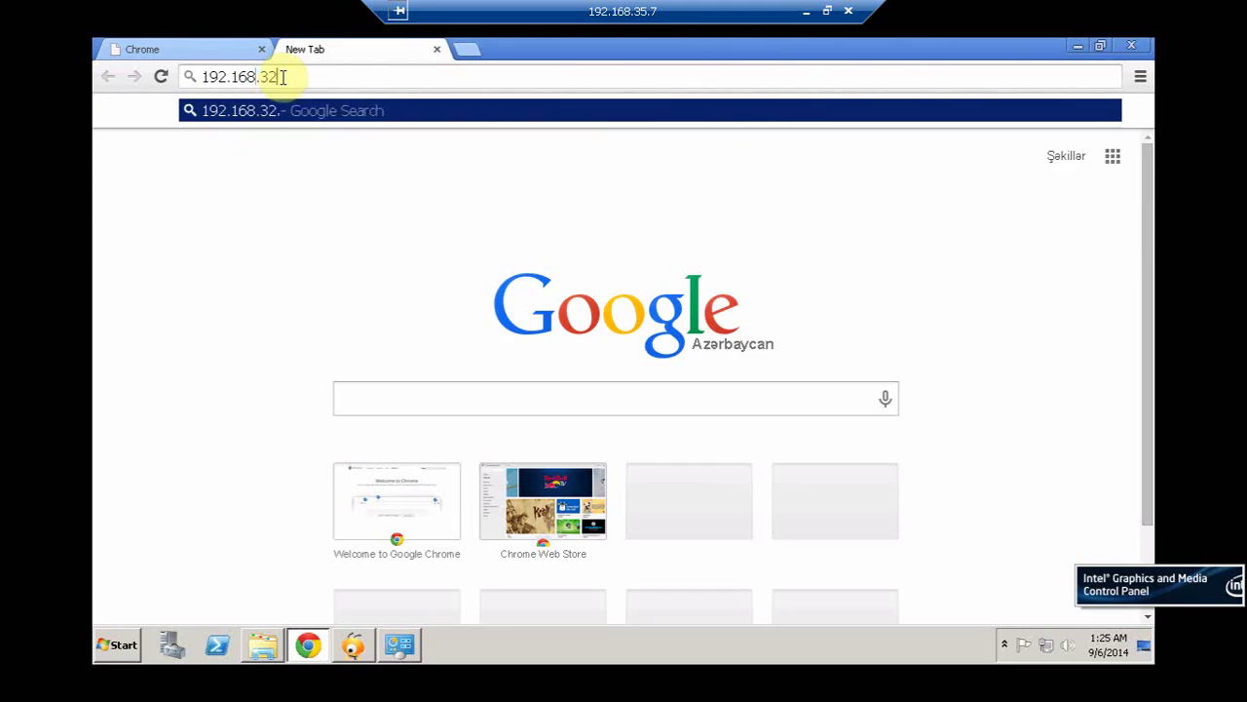
key("BackSpace")
type("21.33")
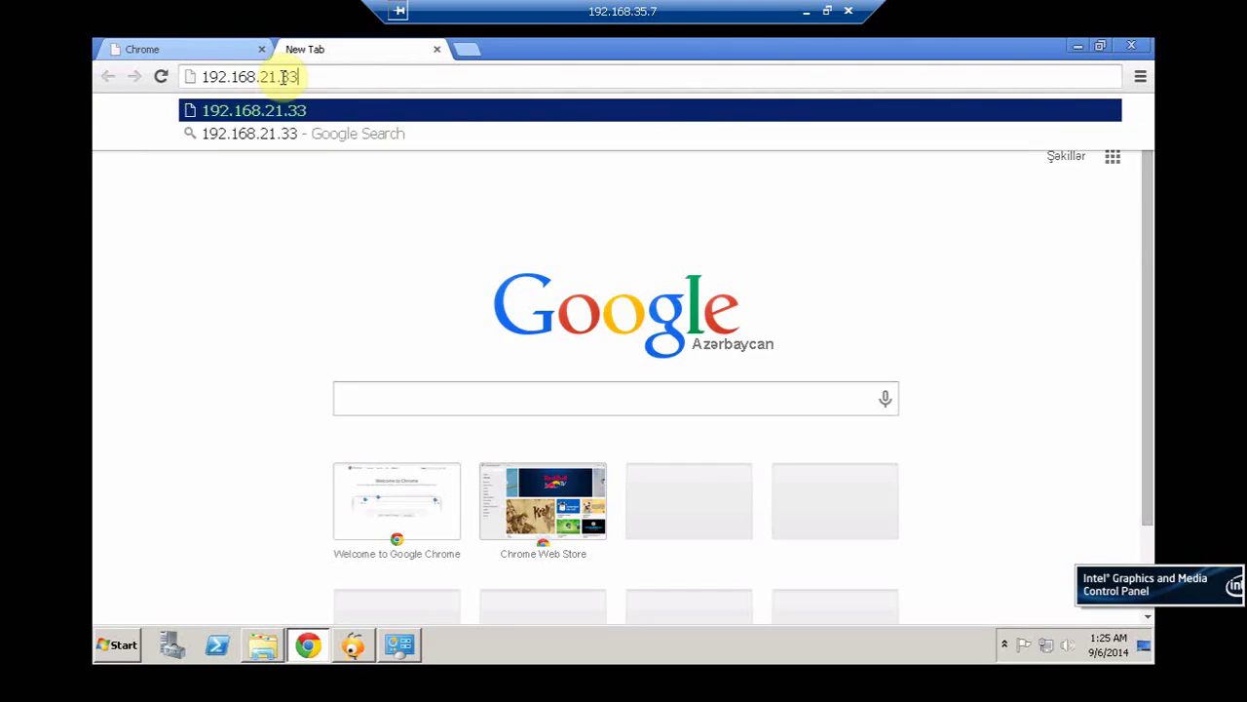
key("Return")
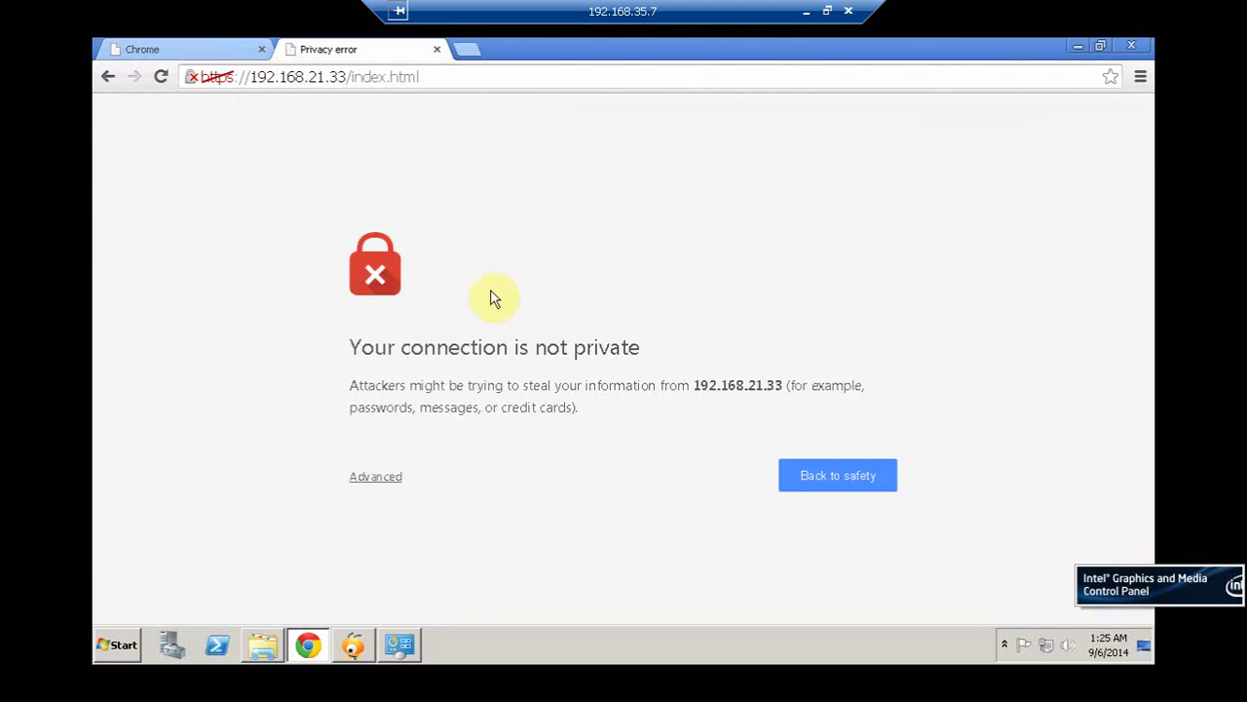
Bypass the certificate privacy warning to proceed to 192.168.21.33, and close the unused Chrome sign-in tab
left_click(365, 473)
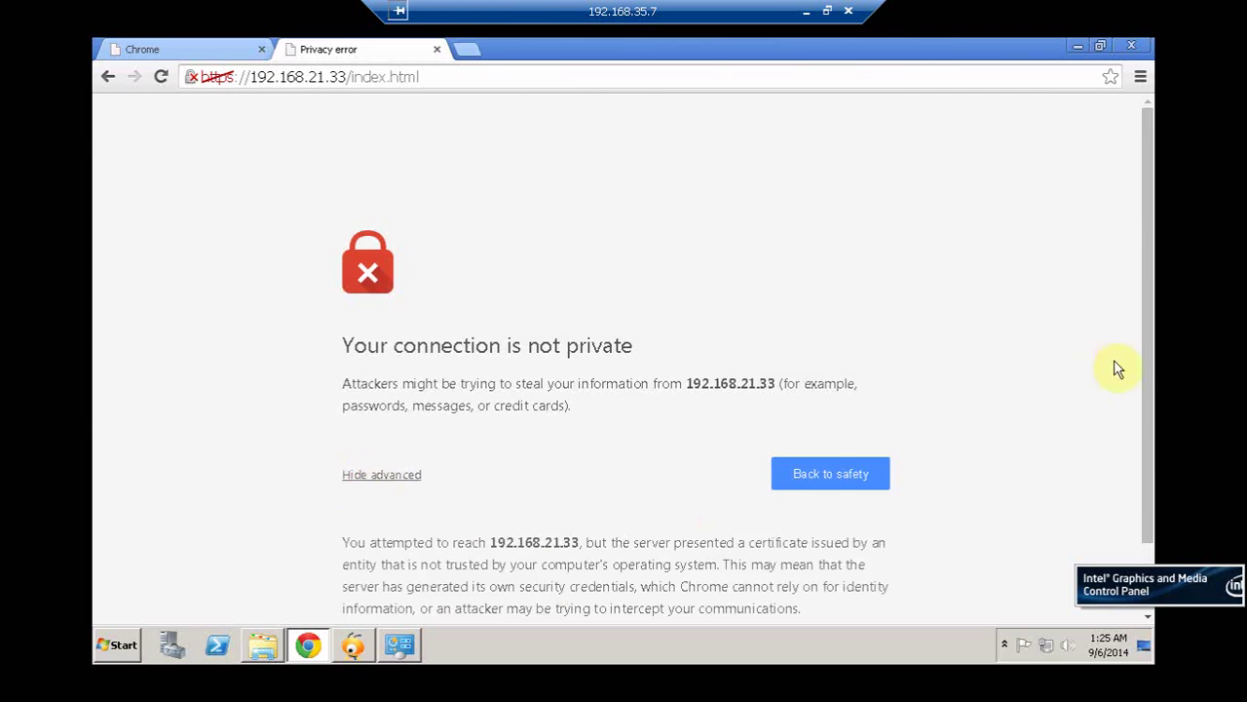
scroll(1148, 476, "down", 1)
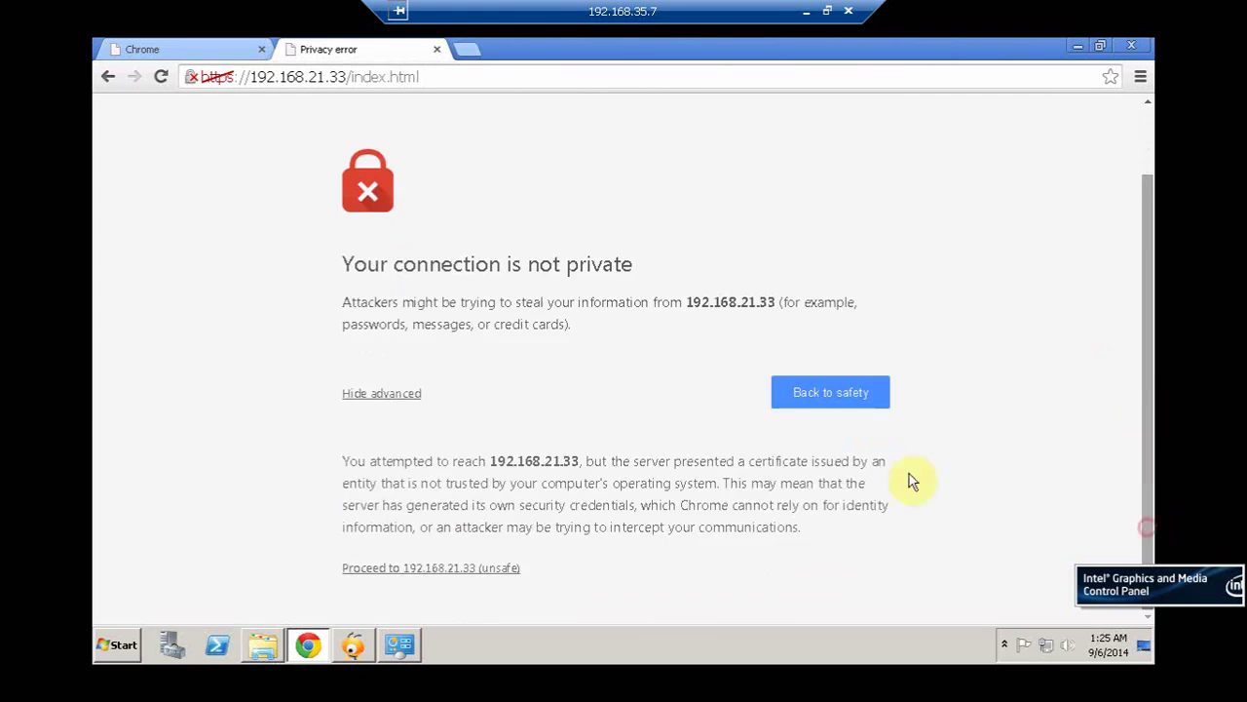
left_click(468, 566)
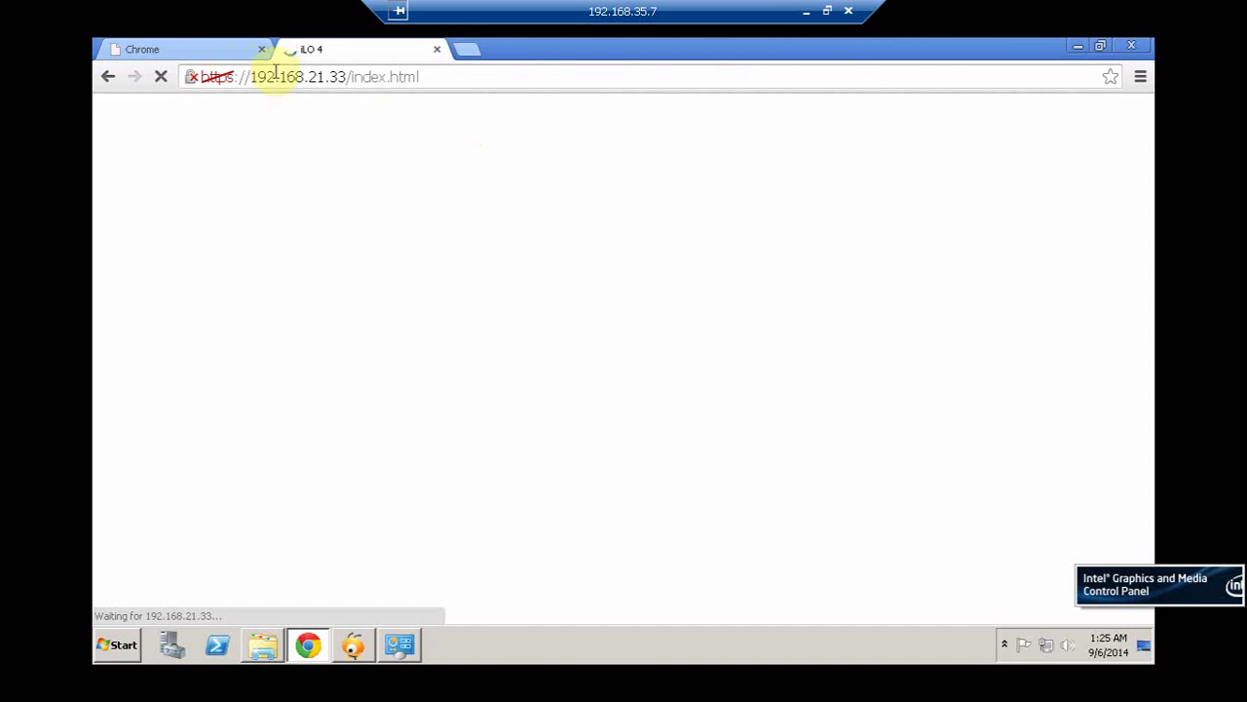
left_click(261, 49)
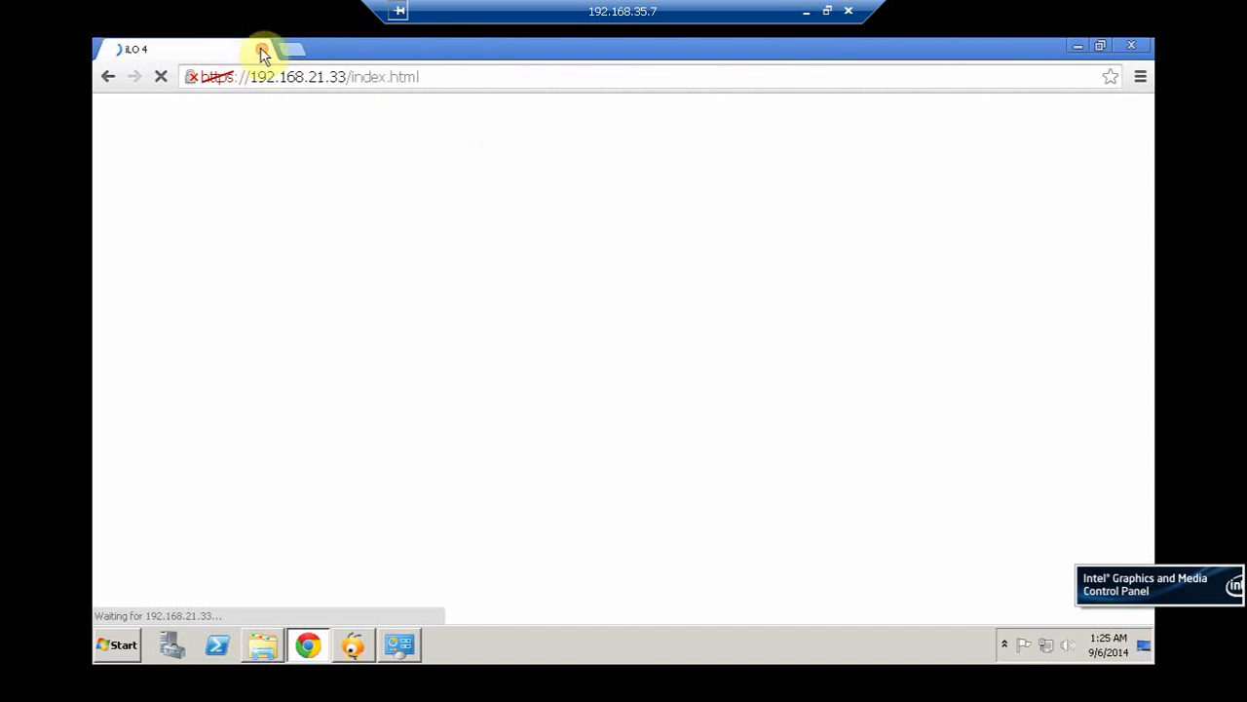
left_click(495, 635)
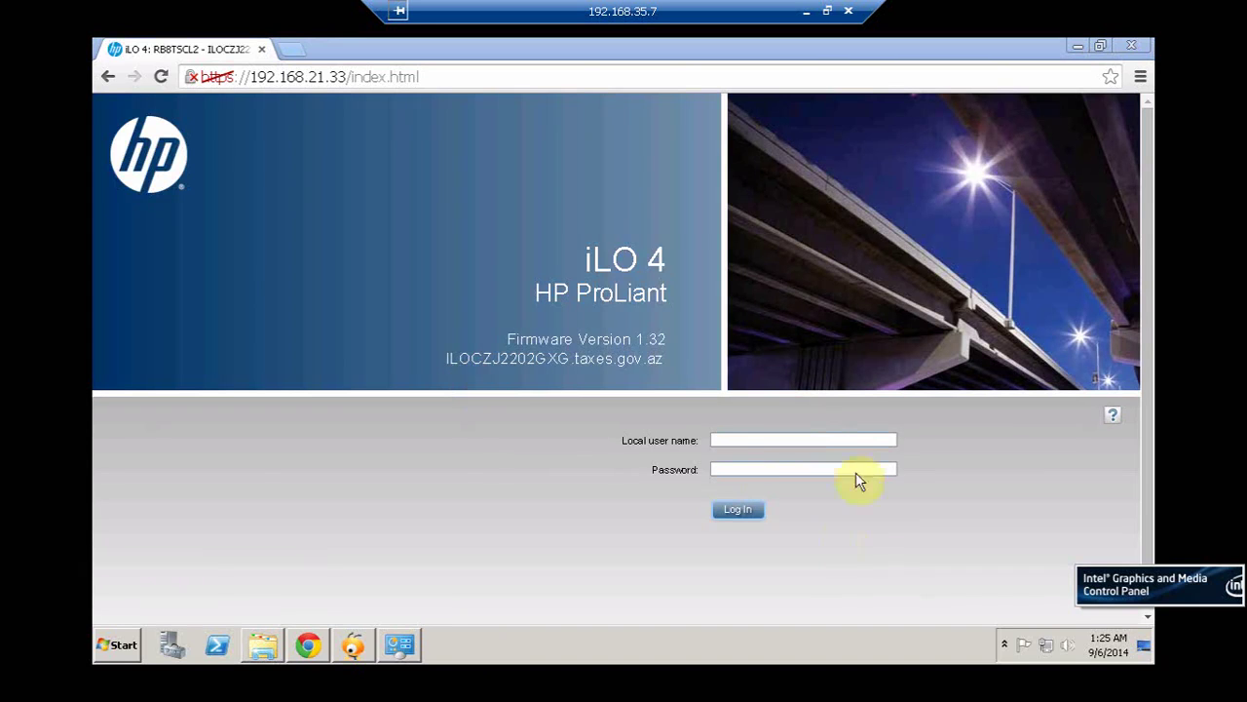
Log in to iLO 4 with the local user name and the account password
left_click(825, 438)
type("vus")
key("Tab")
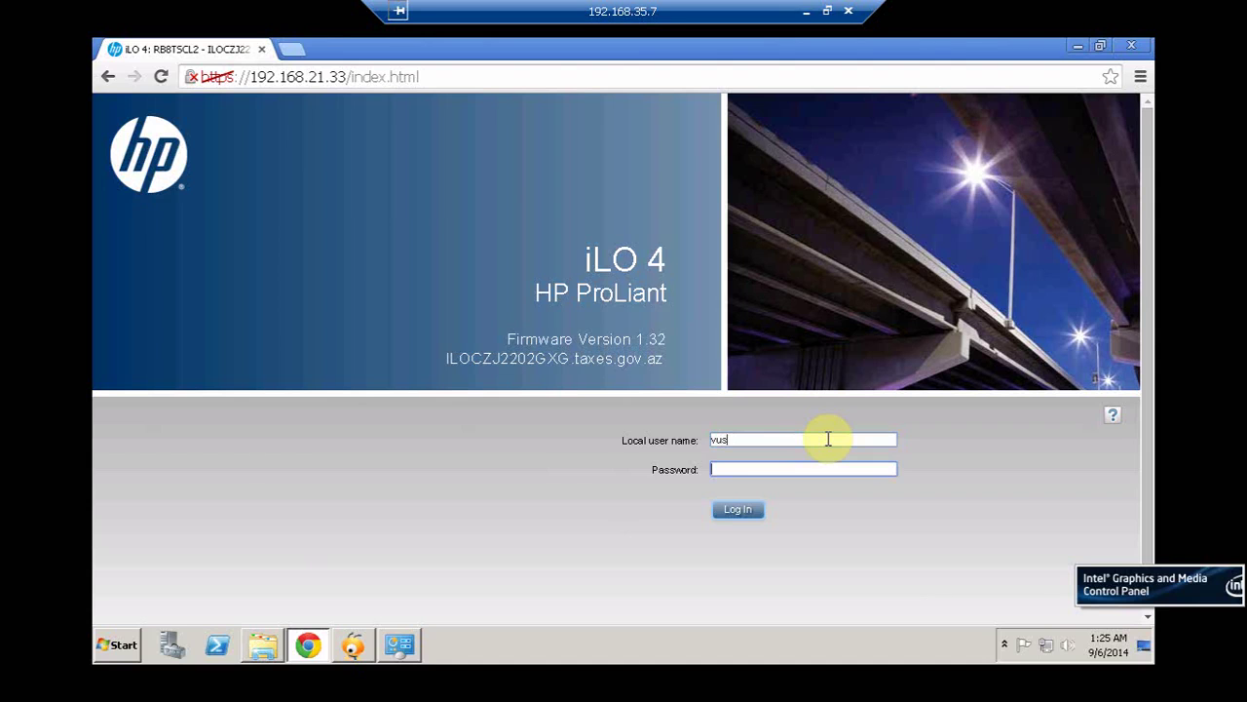
type("••")
key("Return")
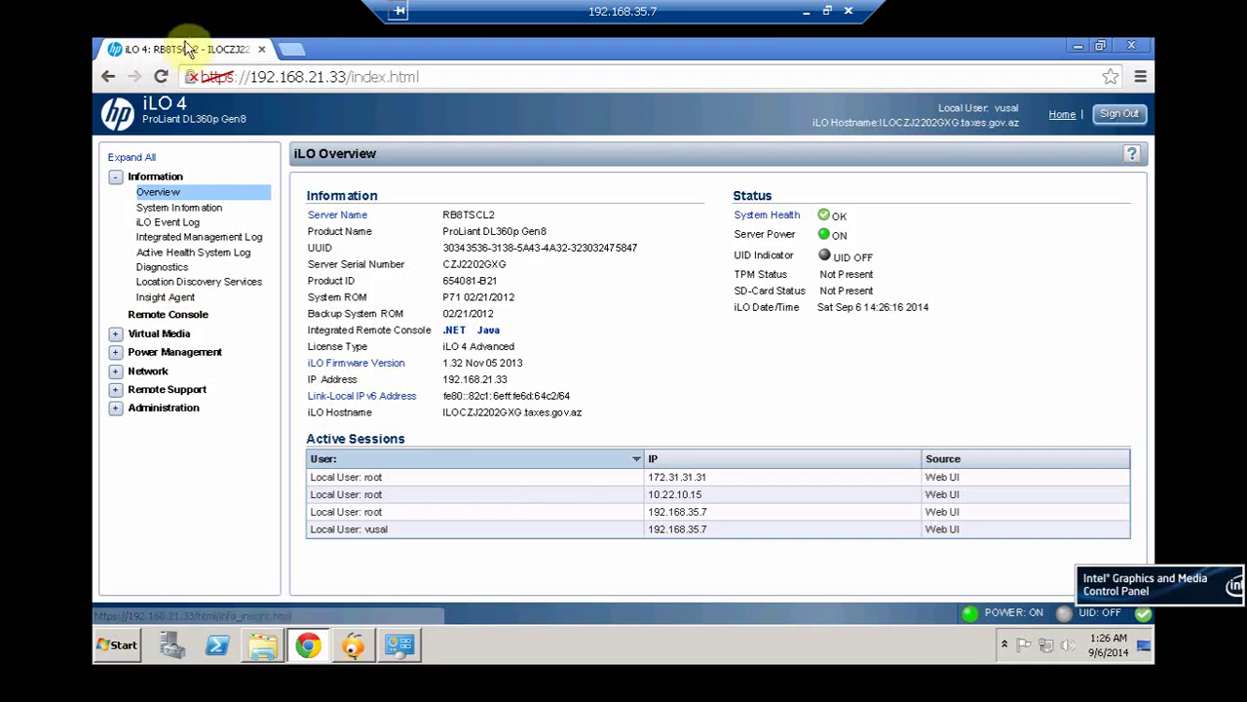
Close the iLO page in Chrome and shift the Windows Update window slightly on the desktop
left_click(262, 50)
left_click_drag(520, 72, 458, 69)
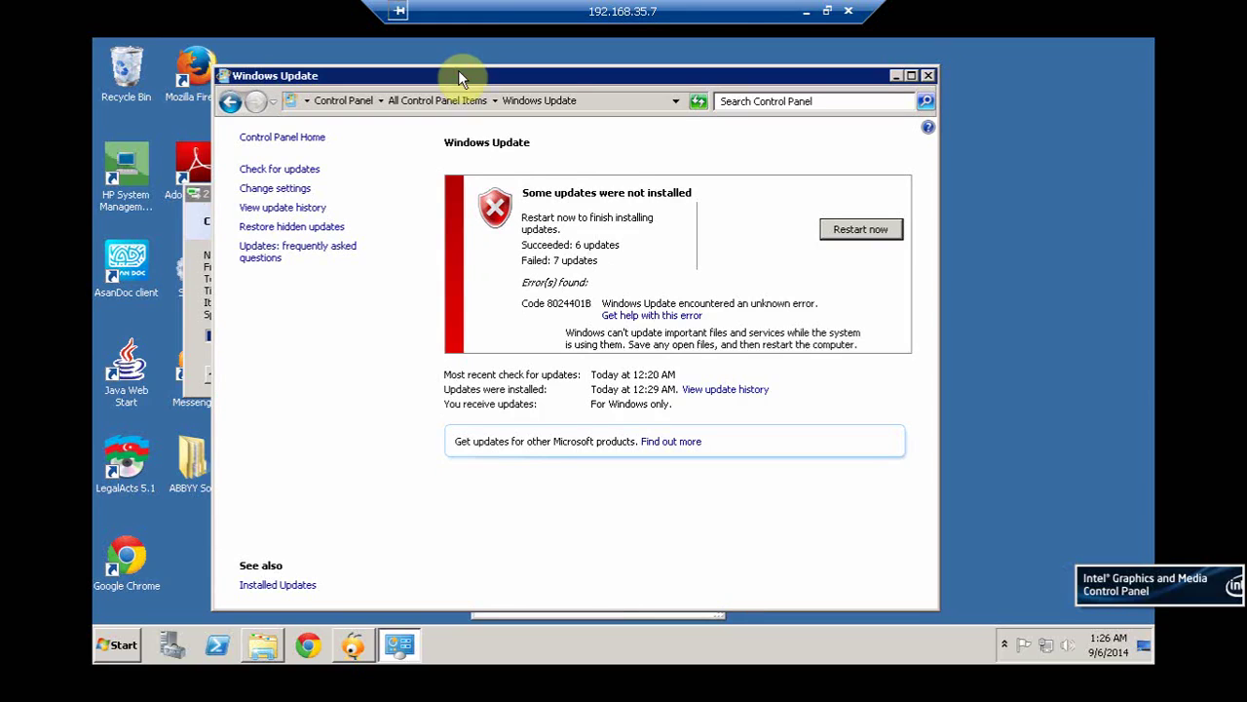
mouse_move(696, 3)
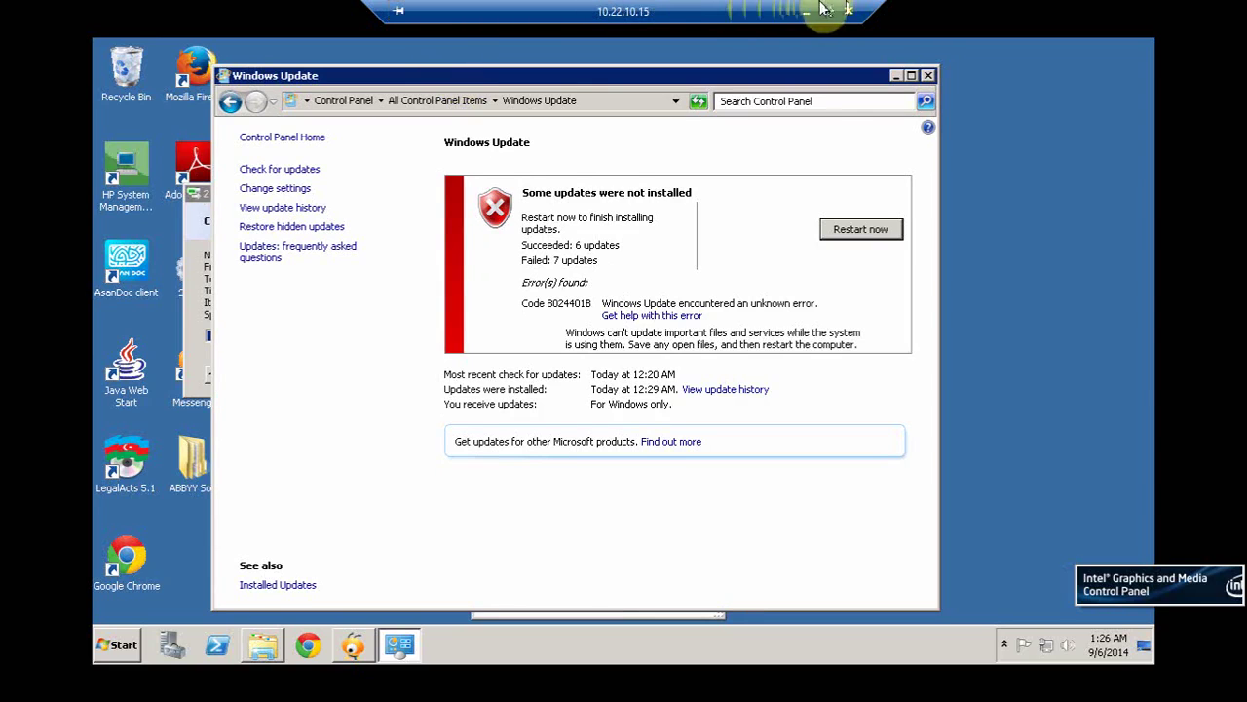